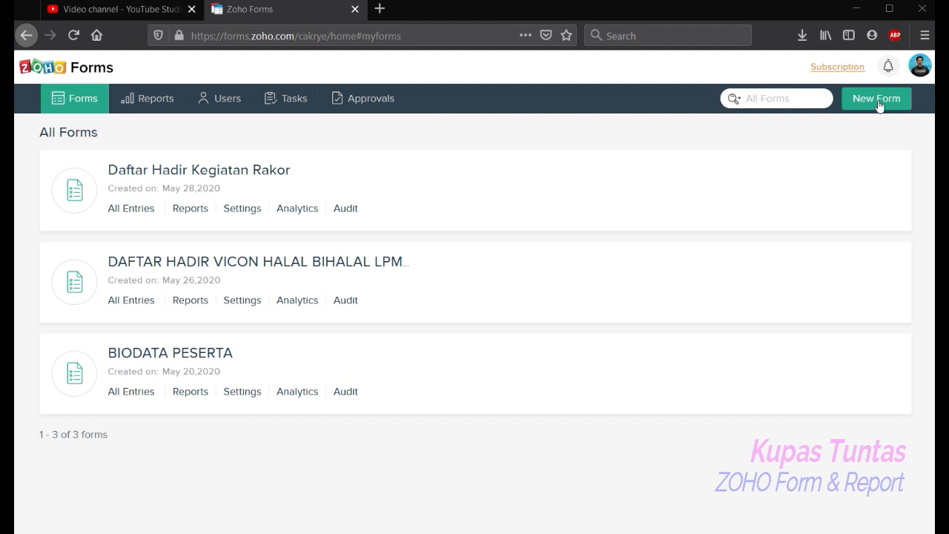
- Try to create a new form and dismiss the free-plan limit notice
click(877, 98)
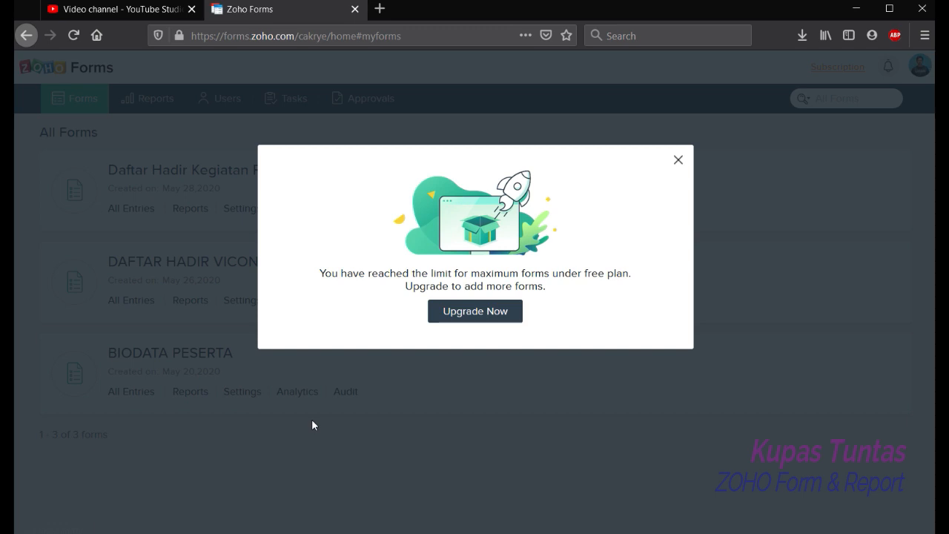
click(677, 161)
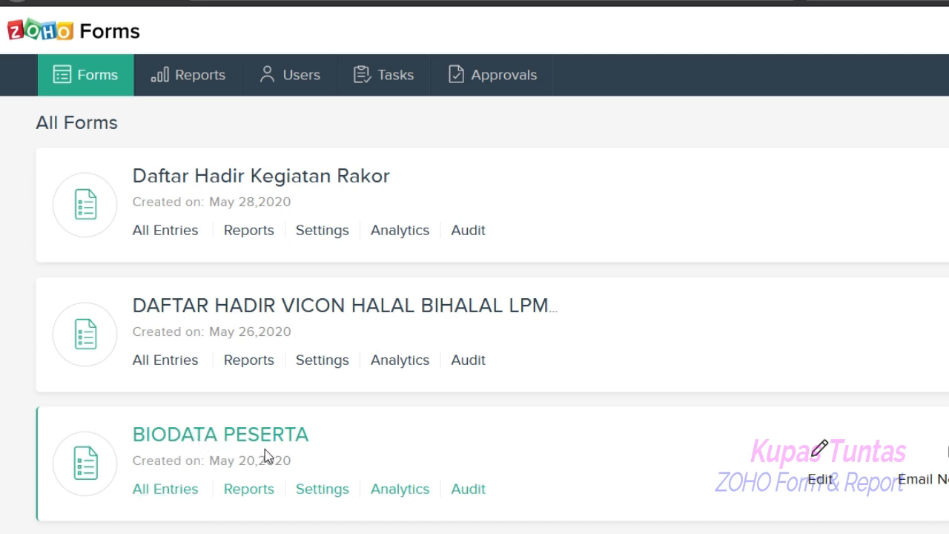
- Open the BIODATA PESERTA form's entries, browse the table's rows and columns, and close the print preview
click(172, 493)
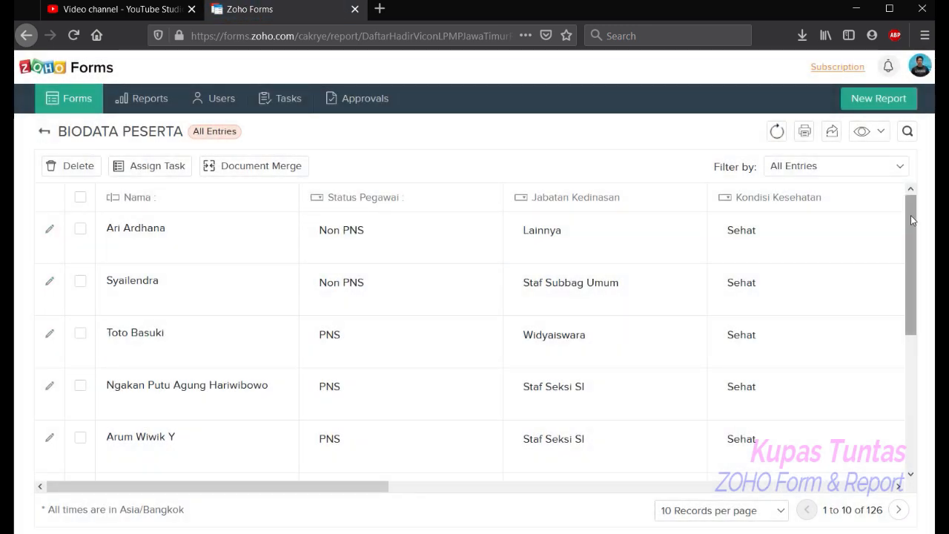
drag(911, 215, 907, 334)
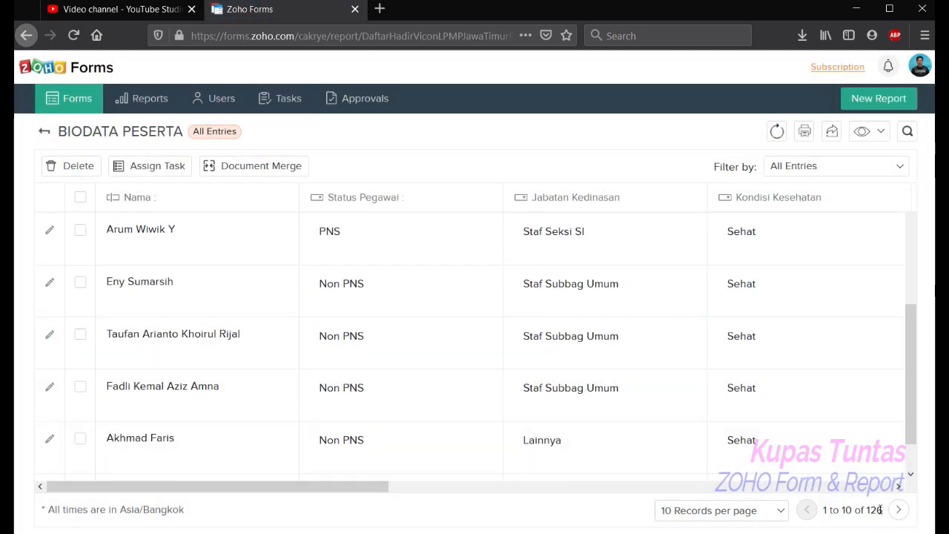
drag(910, 402, 905, 282)
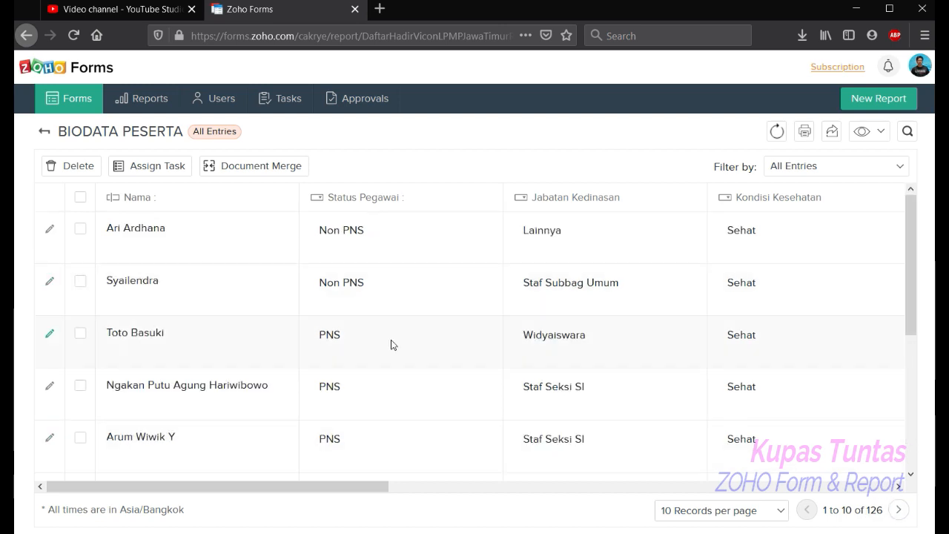
mouse_move(383, 487)
mouse_down()
mouse_move(371, 485)
mouse_move(430, 494)
mouse_move(753, 486)
mouse_up()
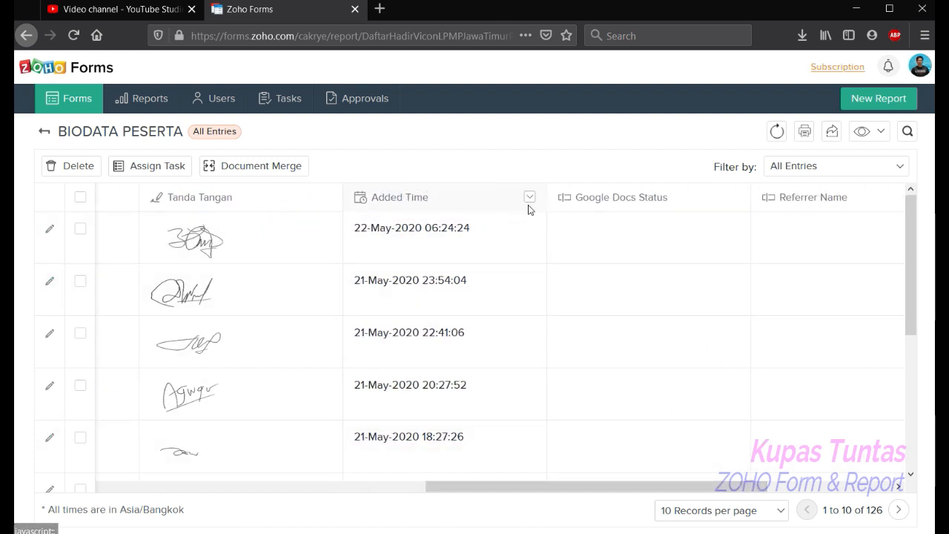
drag(604, 483, 731, 487)
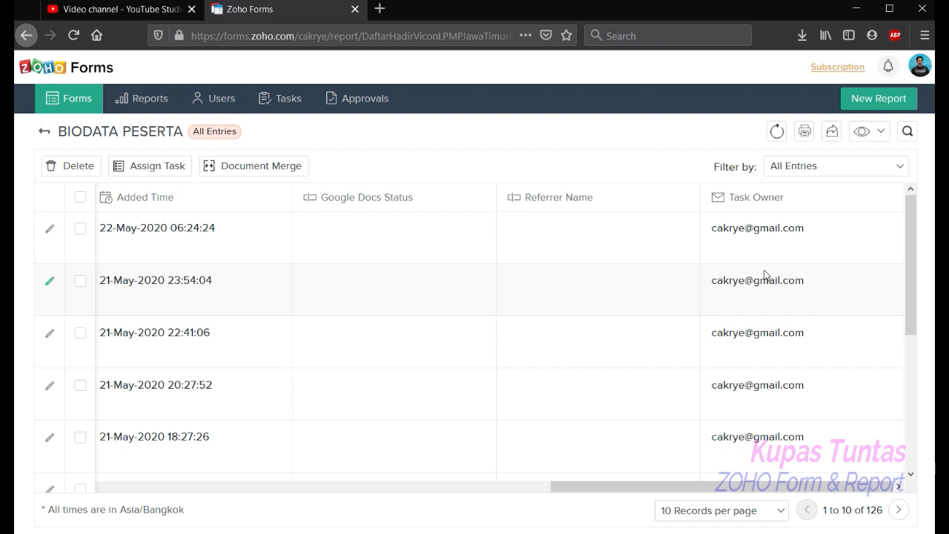
drag(646, 486, 615, 488)
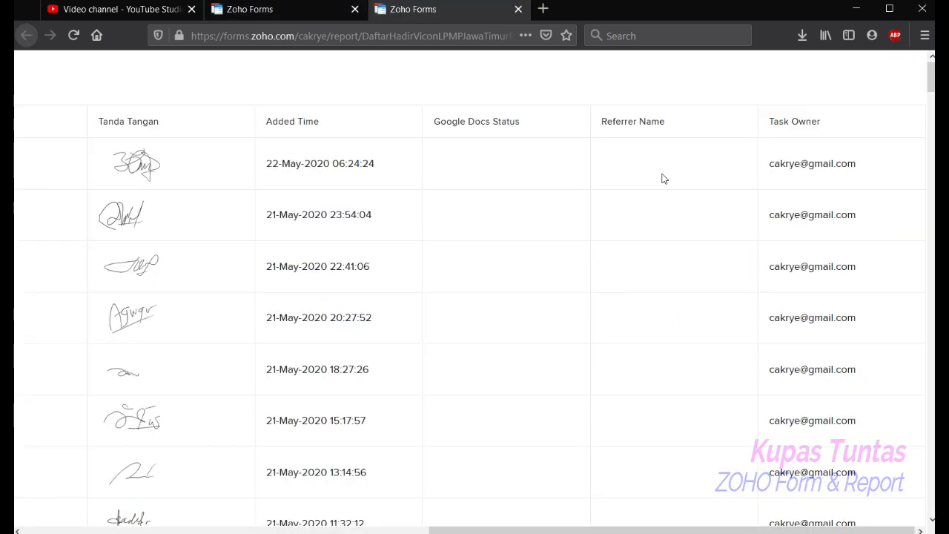
click(517, 11)
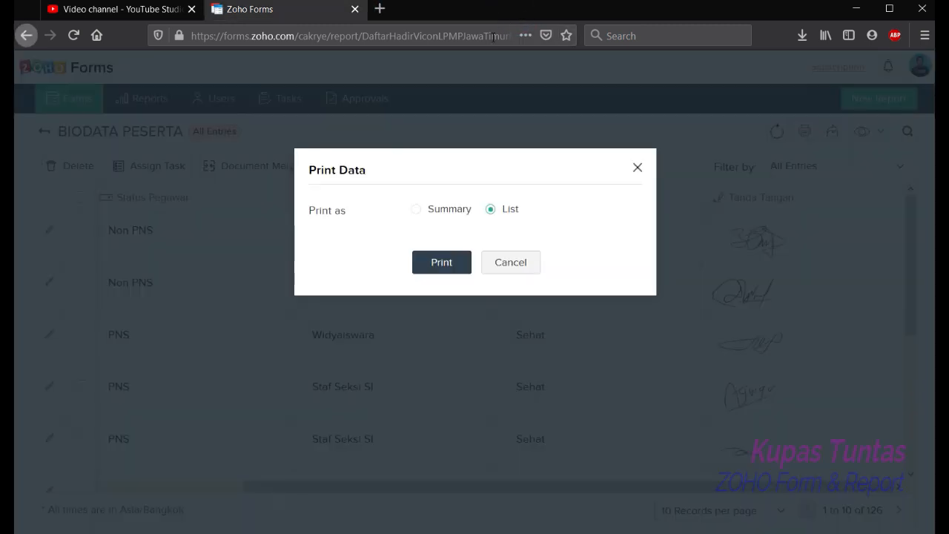
click(517, 262)
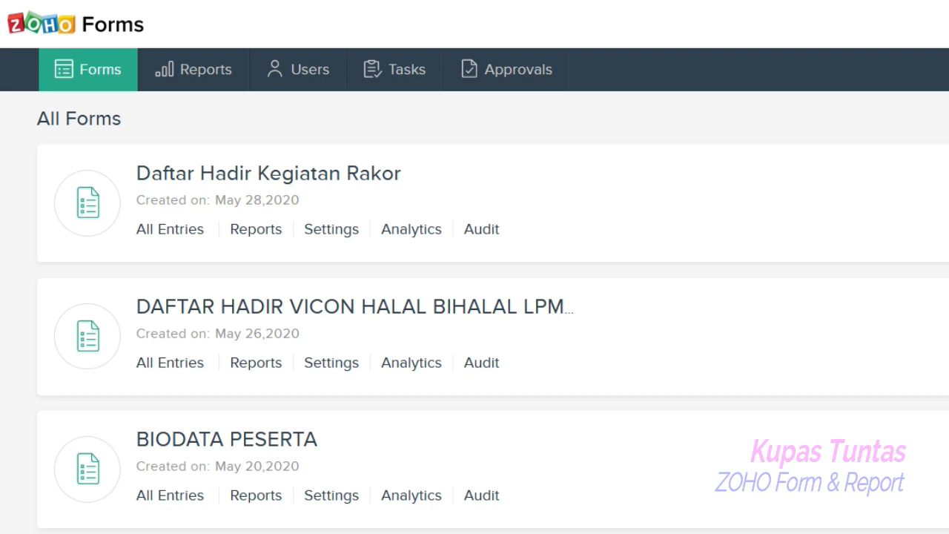
- Open the Reports section and browse the list of existing reports
click(197, 69)
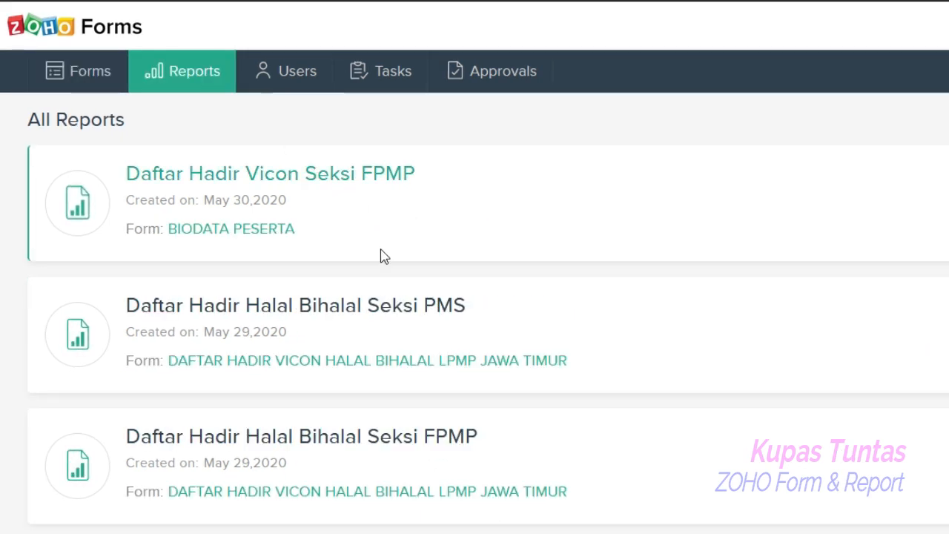
scroll(475, 504, down, 7)
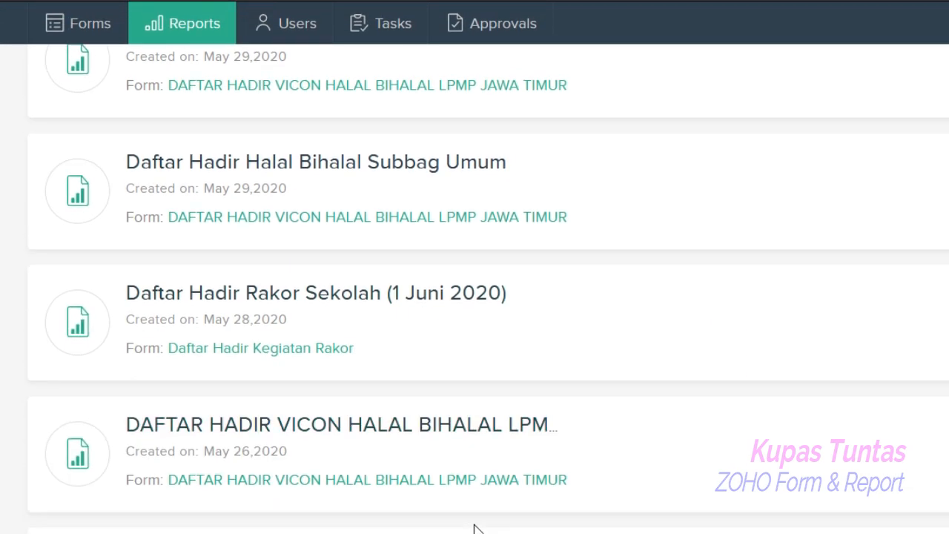
scroll(475, 528, up, 8)
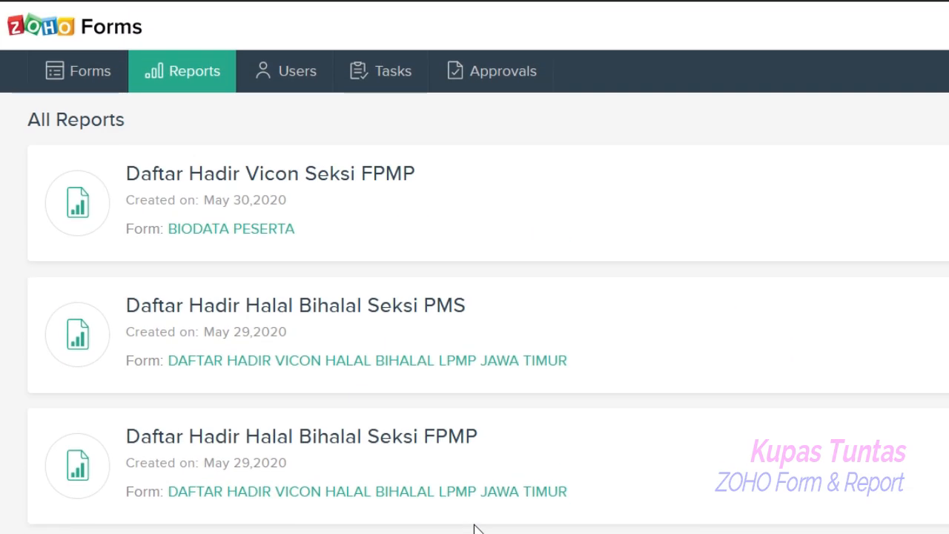
scroll(476, 528, down, 7)
scroll(477, 528, up, 7)
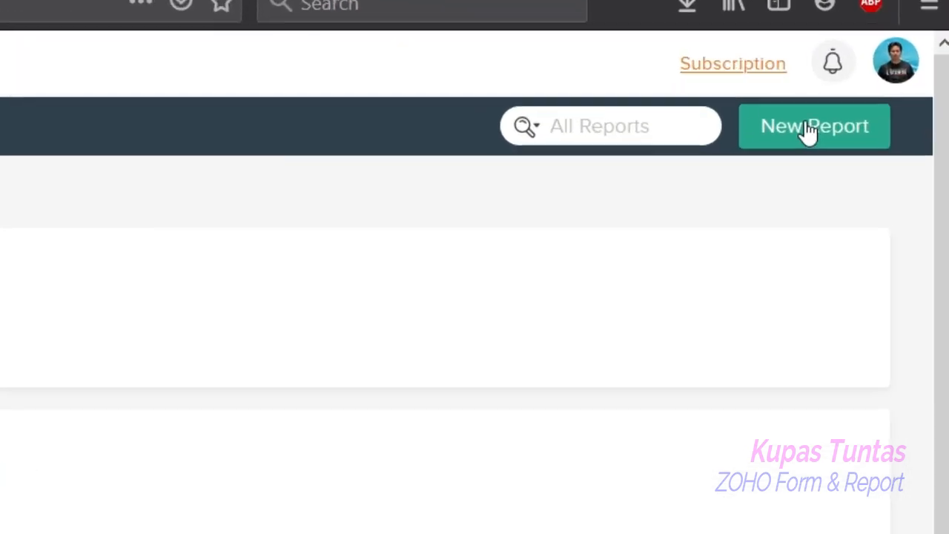
- Create a new report named Daftar Hadir Vicon Subbag Umum based on the BIODATA PESERTA form
click(810, 131)
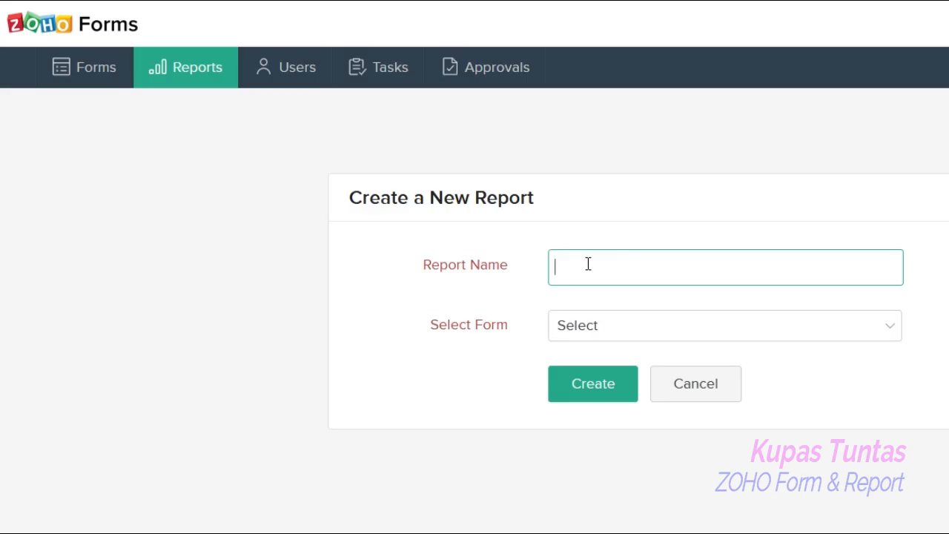
text(Daftar Hadir Vicon )
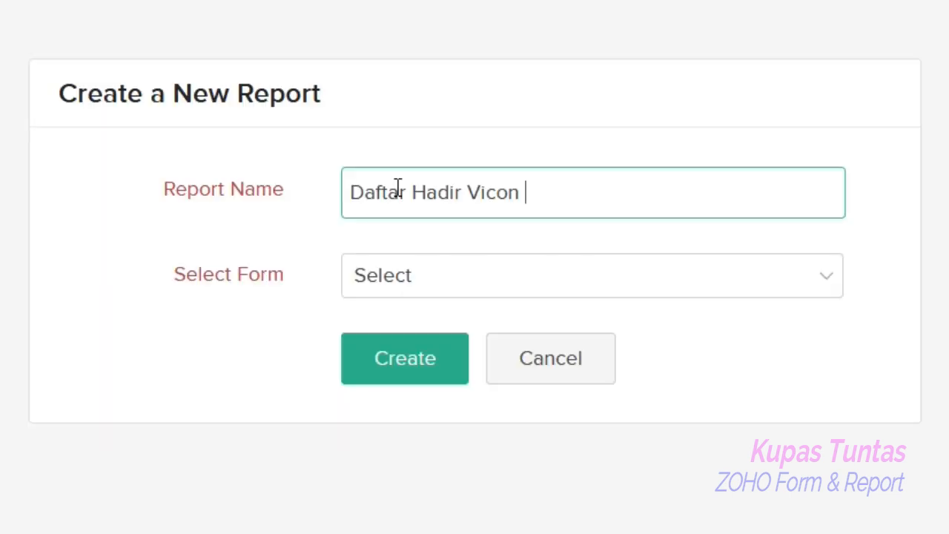
text(Subbag )
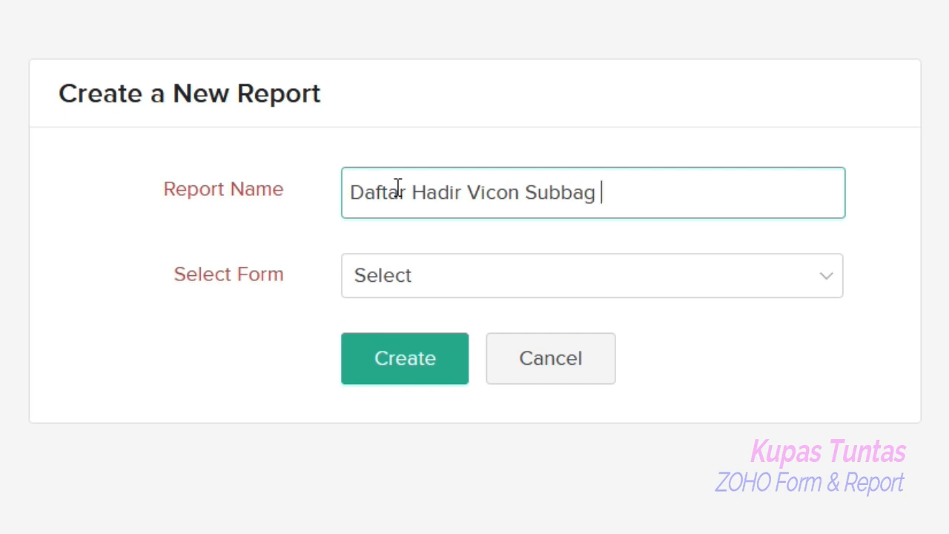
text(Umum)
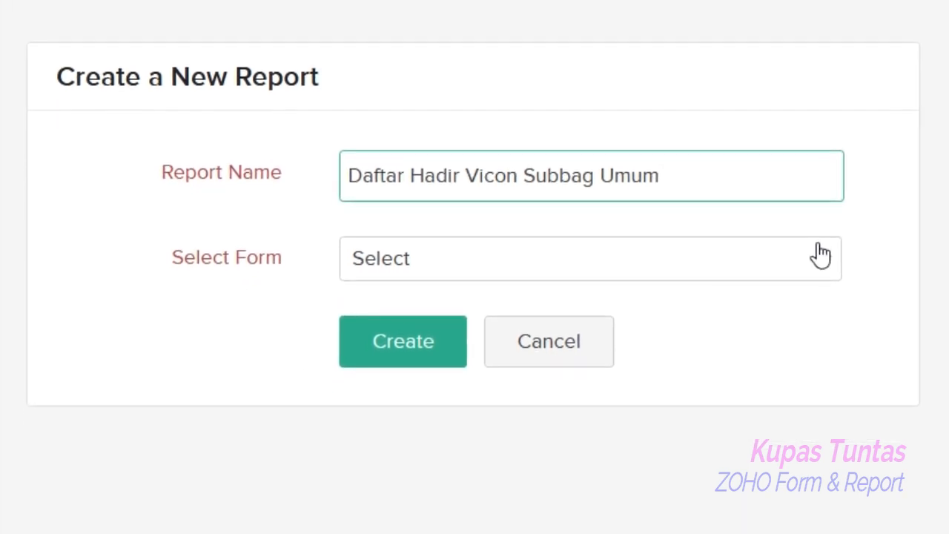
click(823, 269)
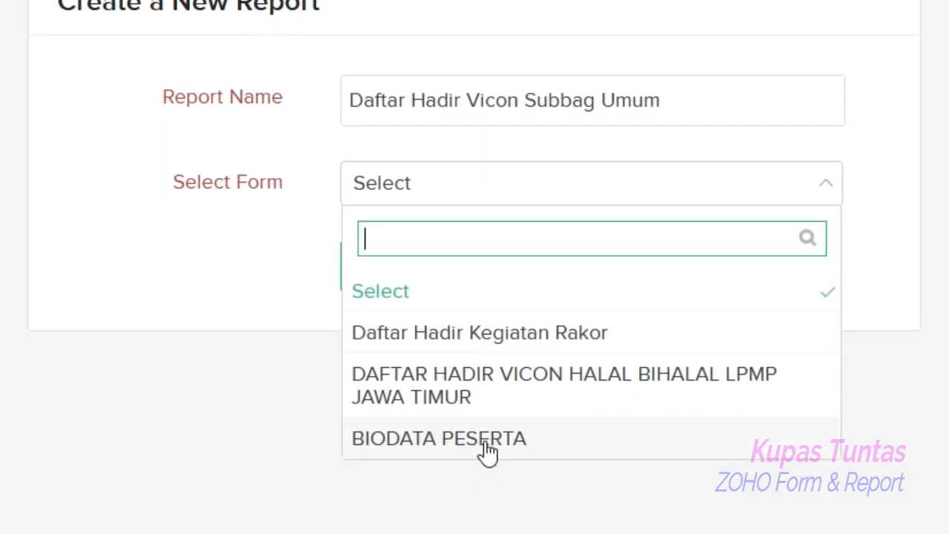
click(486, 451)
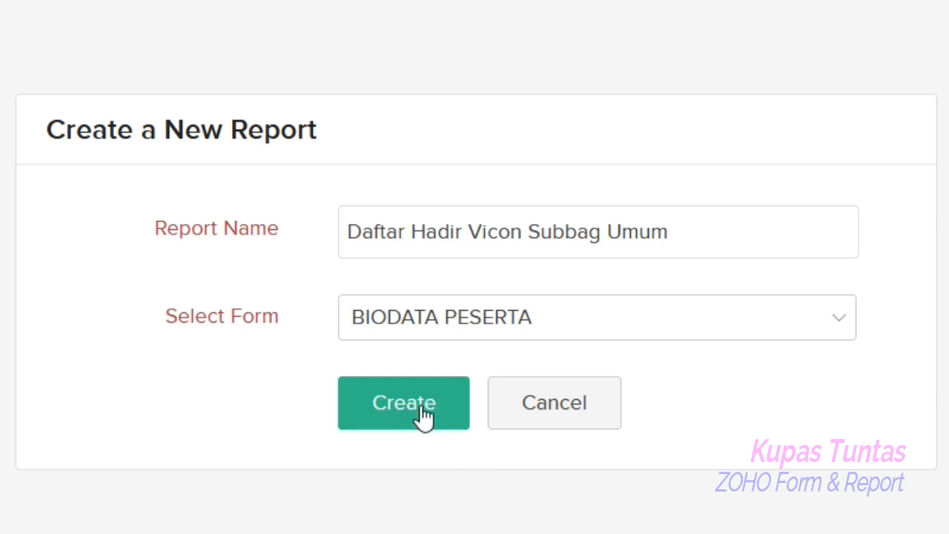
click(423, 415)
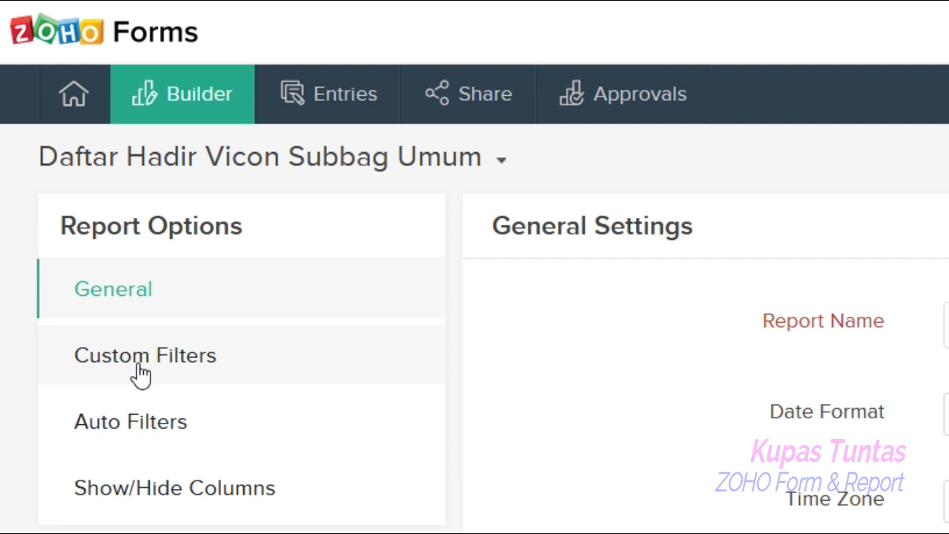
- Configure a custom filter condition: Jabatan Kedinasan Is Staf Subbag Umum
click(190, 364)
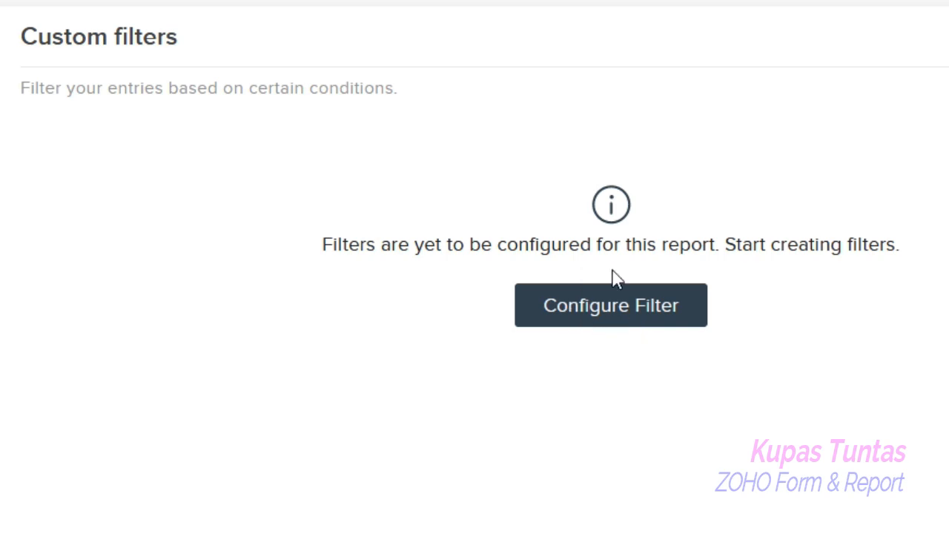
click(607, 311)
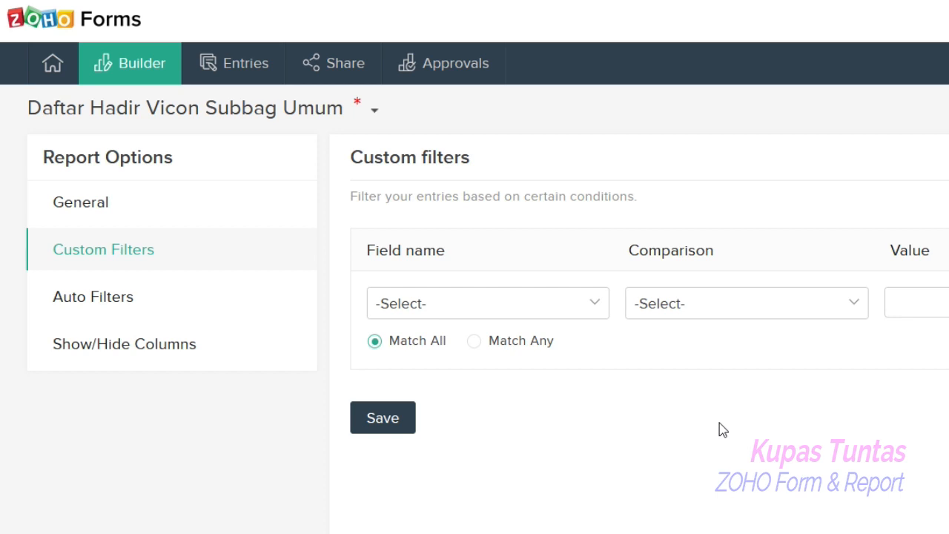
click(593, 307)
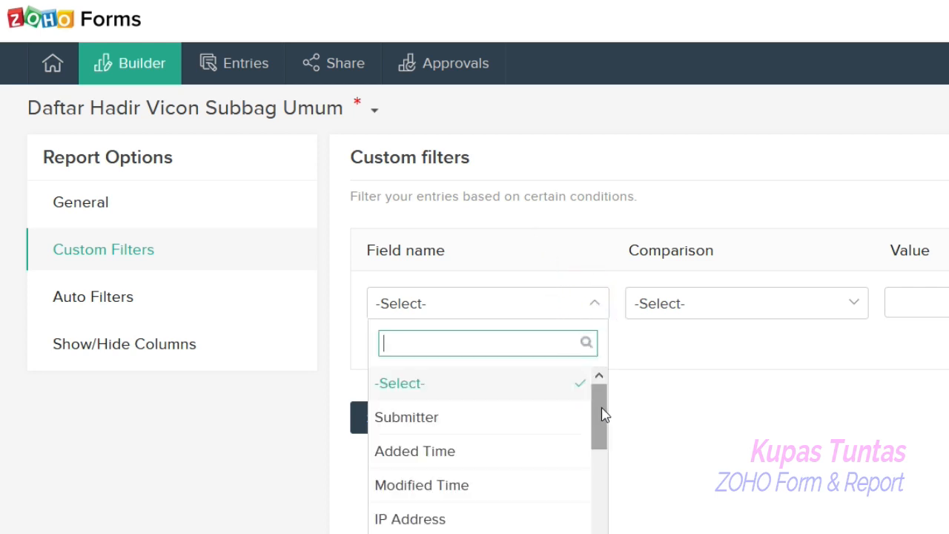
drag(603, 413, 599, 531)
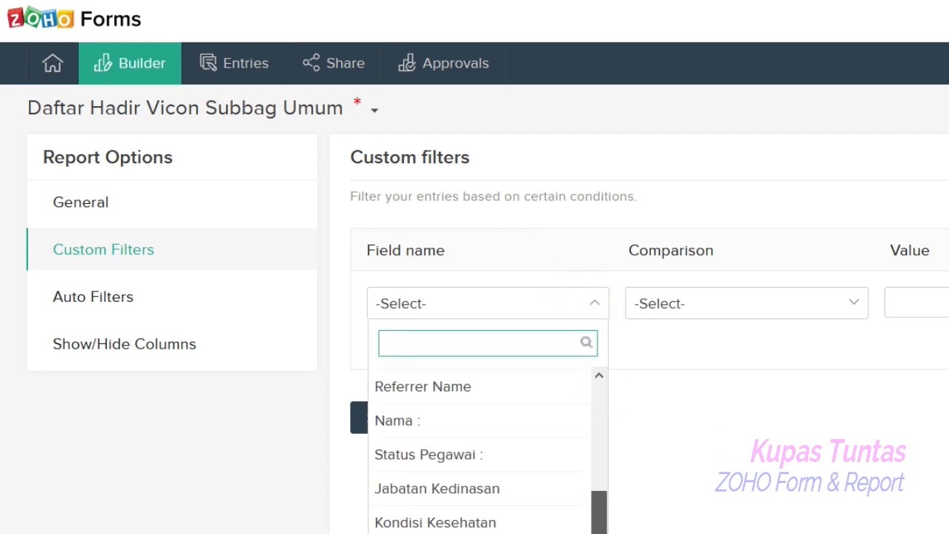
click(482, 496)
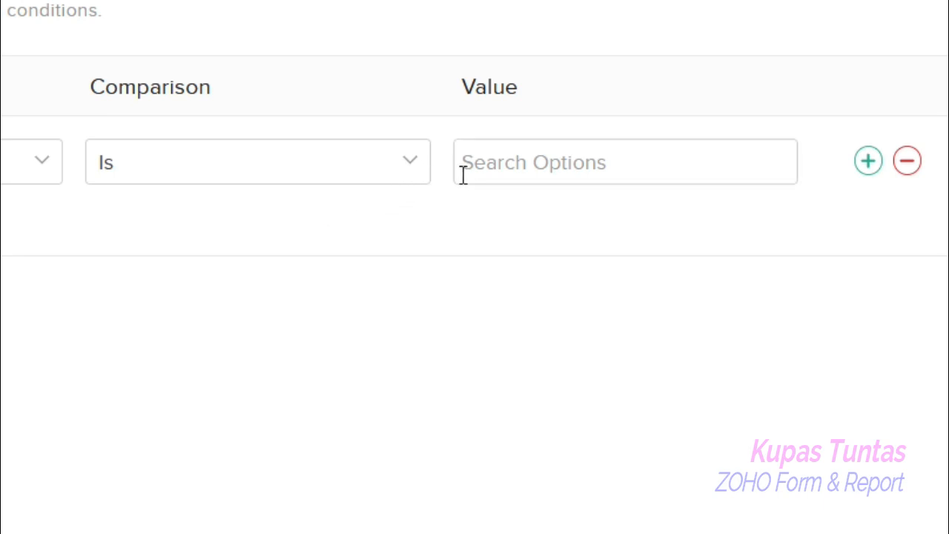
click(571, 162)
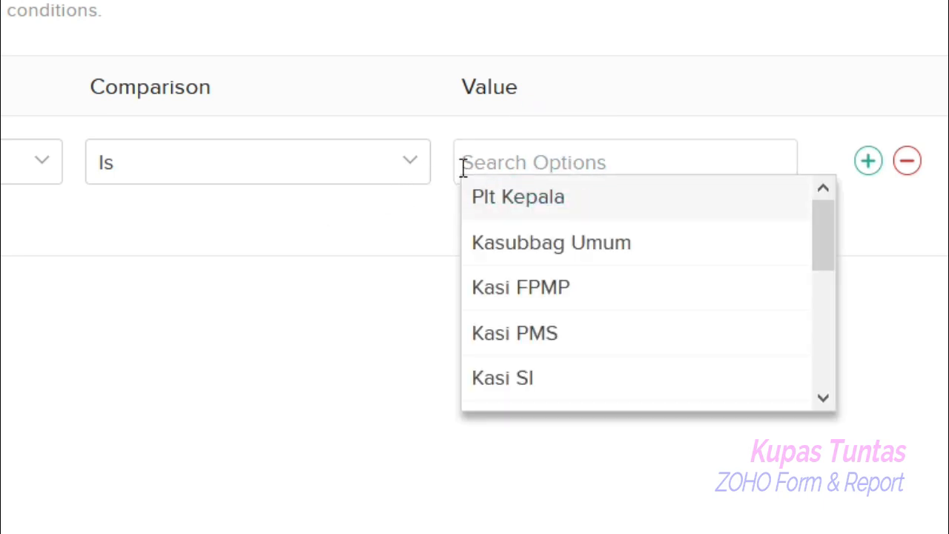
drag(823, 218, 836, 262)
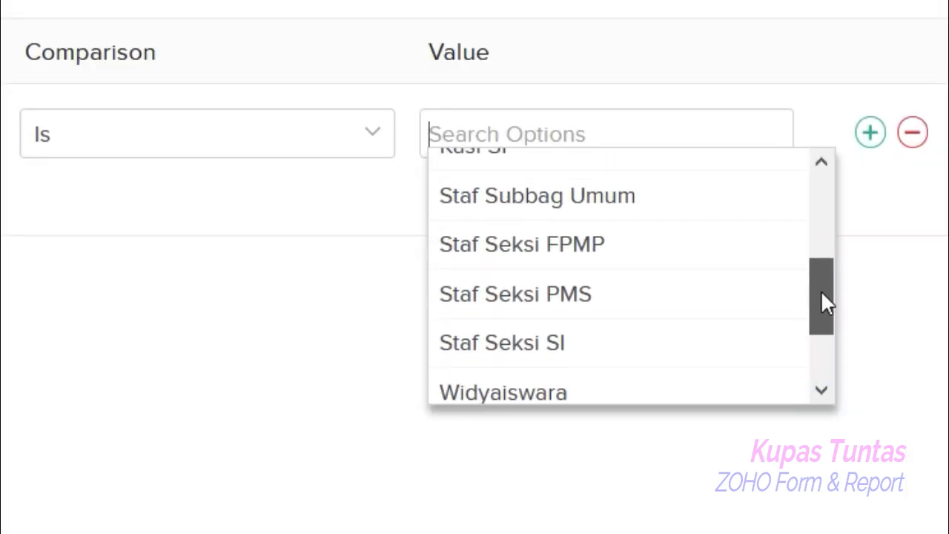
drag(819, 342, 820, 328)
click(584, 280)
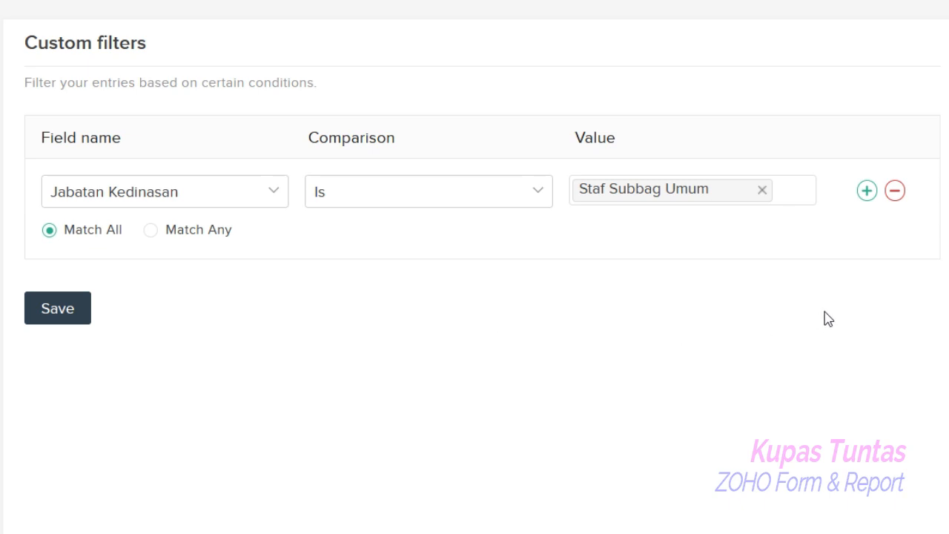
- Add a second filter condition: Jabatan Kedinasan Is Plt Kepala
click(867, 192)
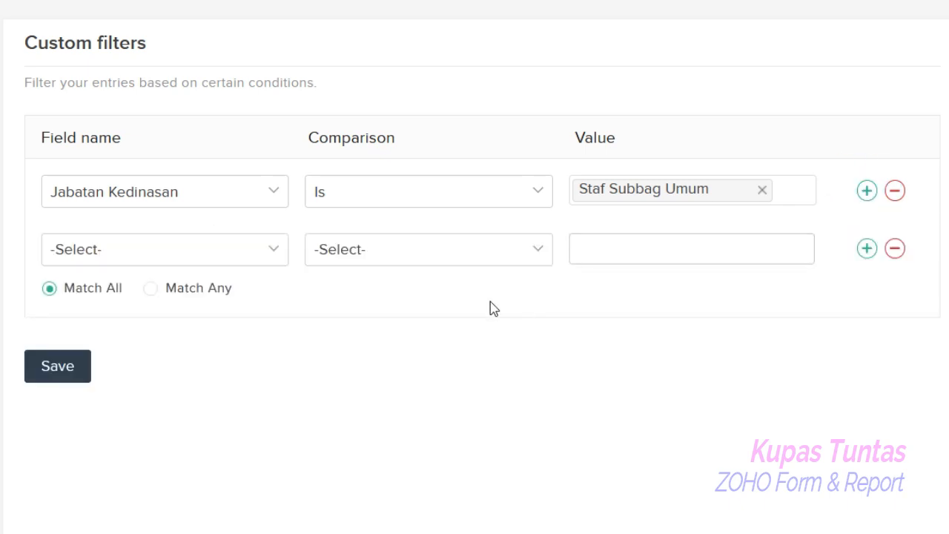
click(272, 253)
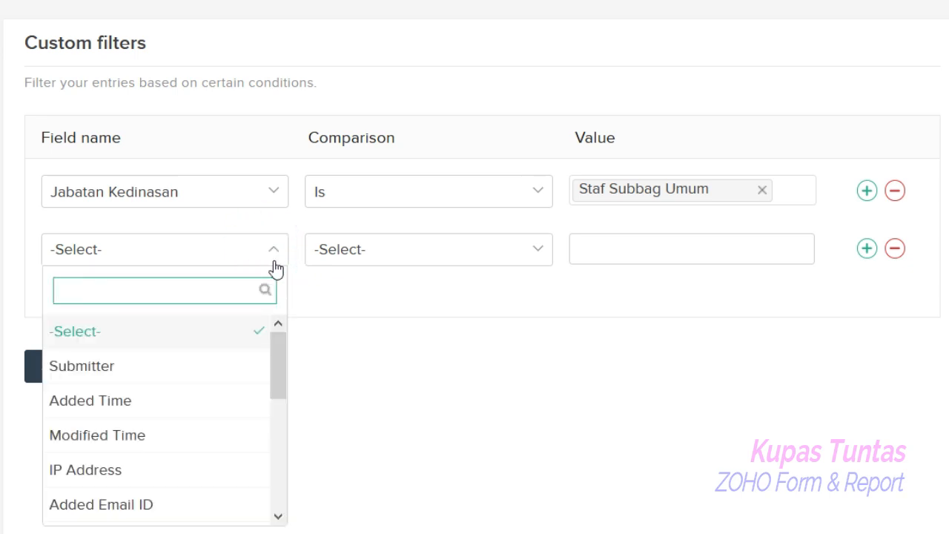
drag(280, 343, 256, 459)
click(174, 449)
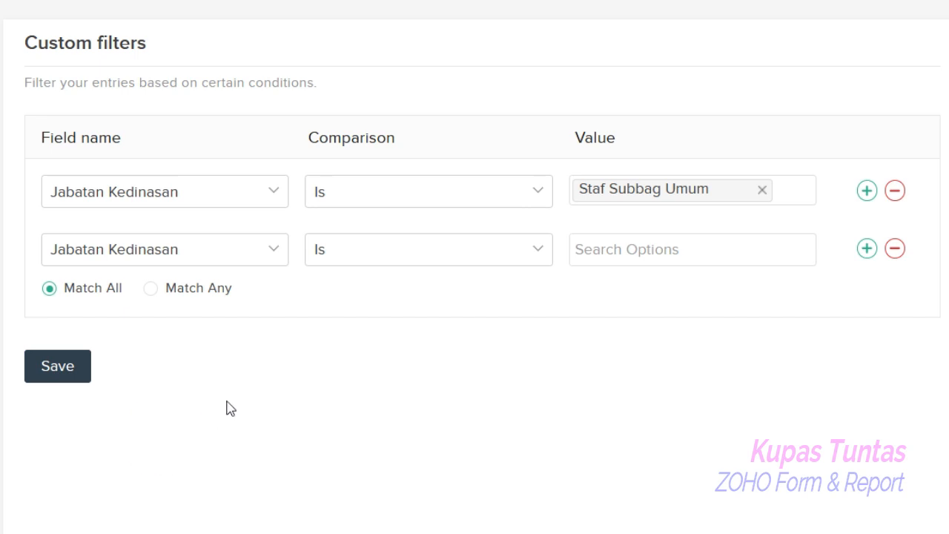
click(535, 250)
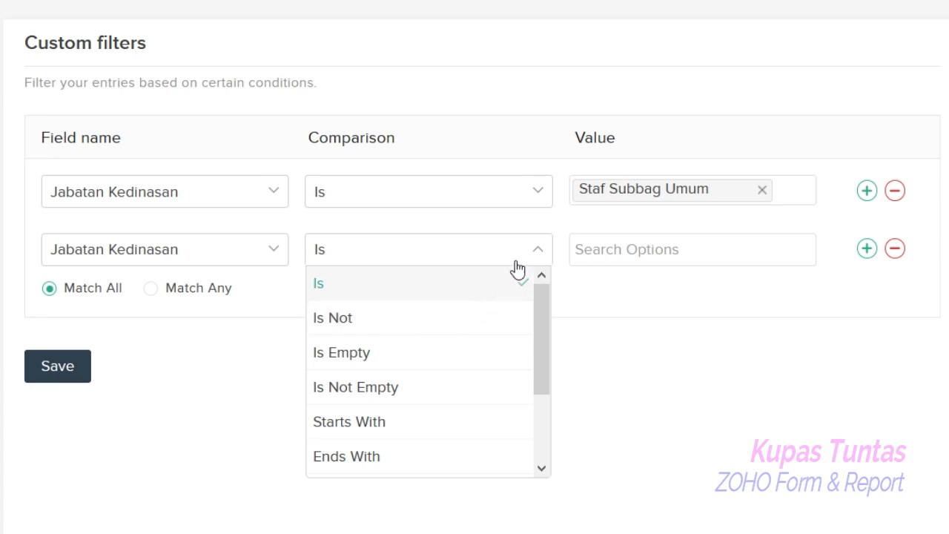
click(538, 254)
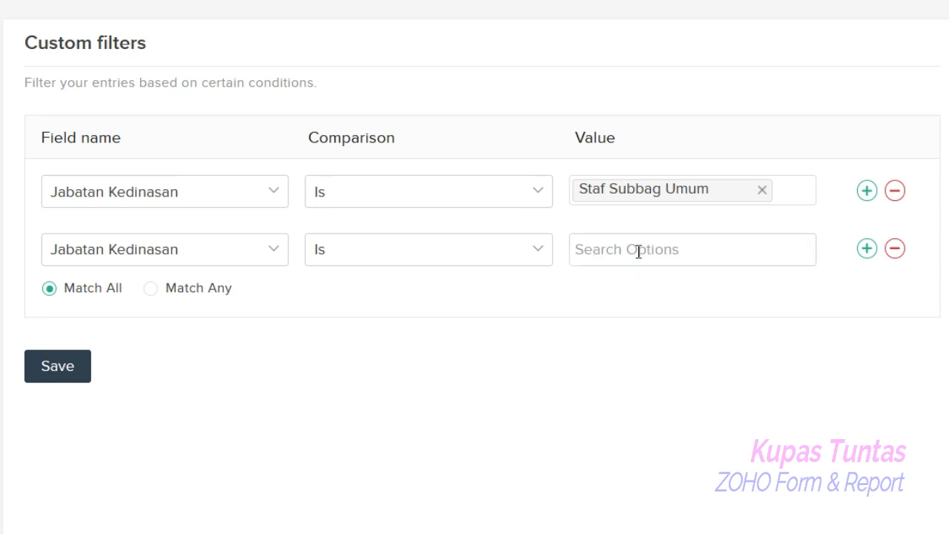
click(768, 248)
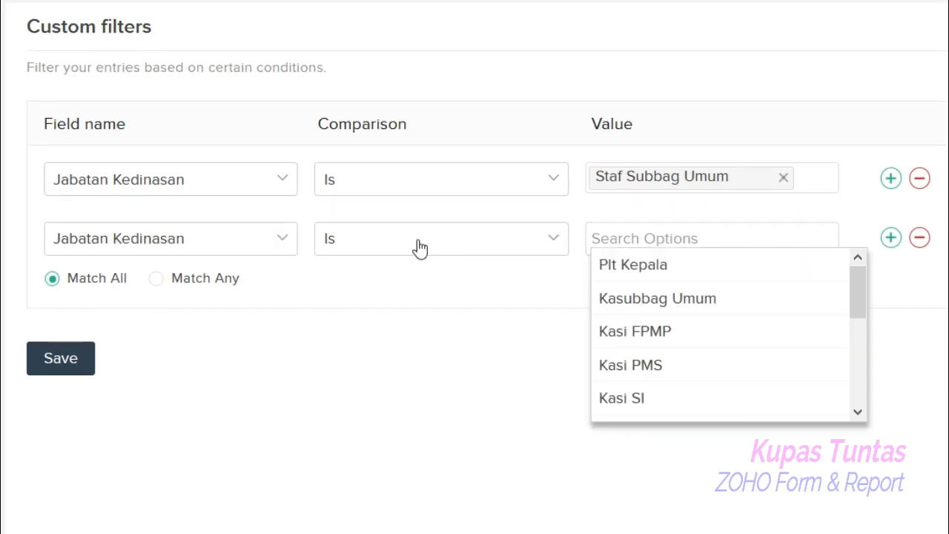
click(649, 271)
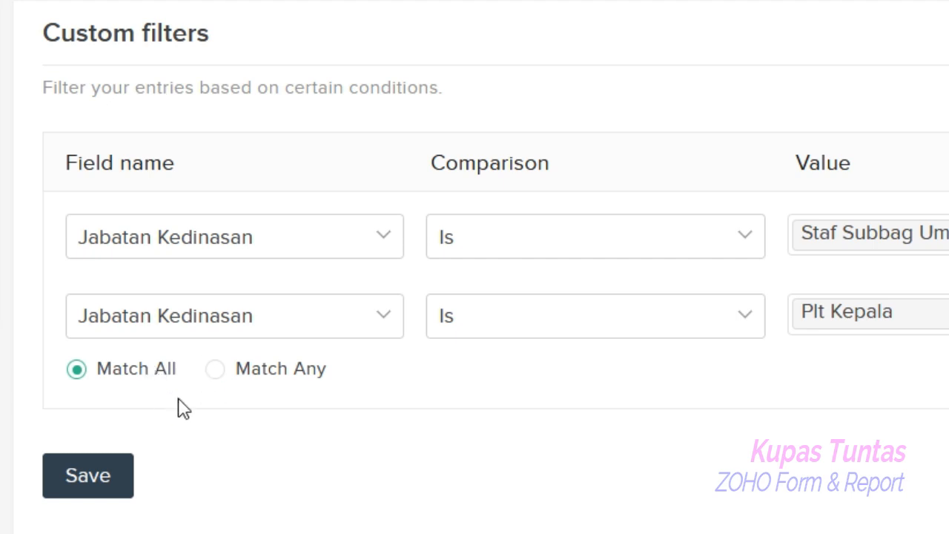
- Set the filter conditions to Match Any and save the custom filters
click(215, 373)
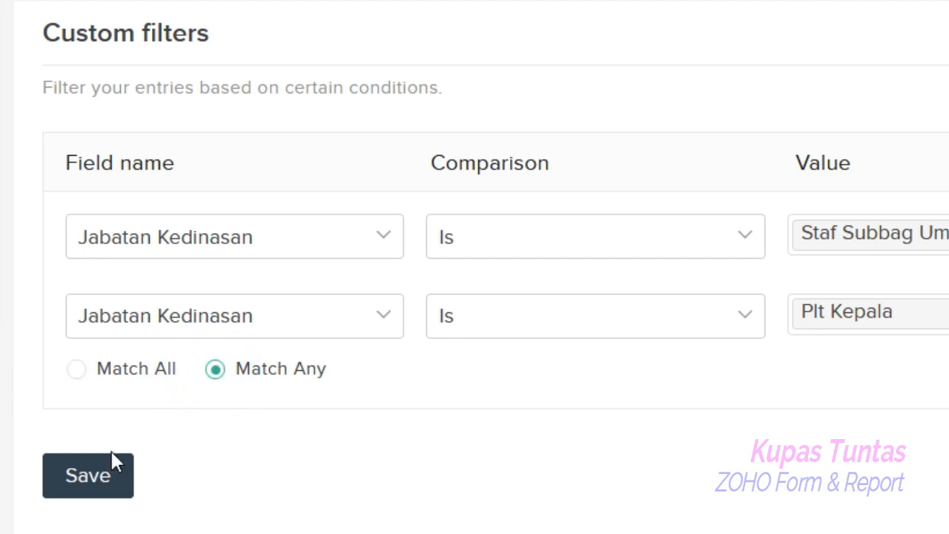
click(88, 478)
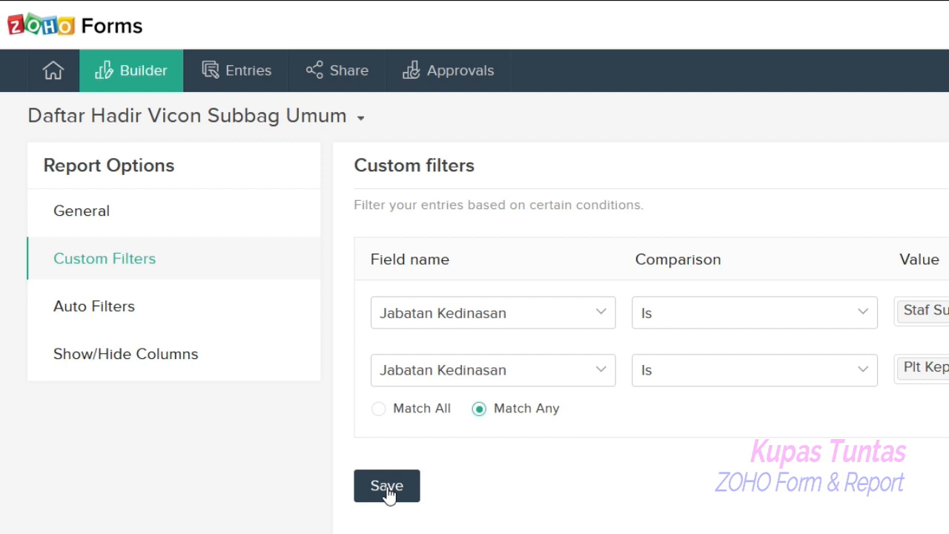
- Open the Daftar Hadir Vicon Subbag Umum report's entries from the Reports list
mouse_move(51, 85)
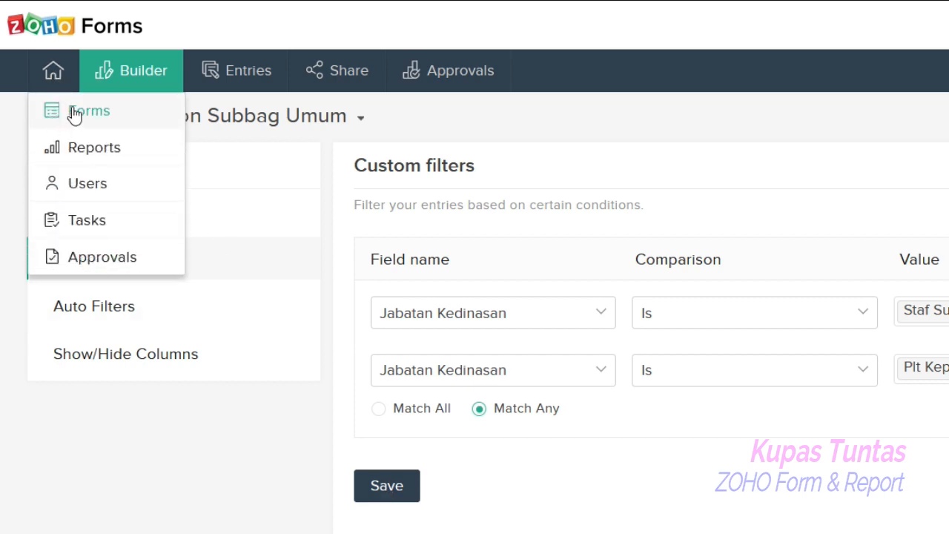
click(75, 152)
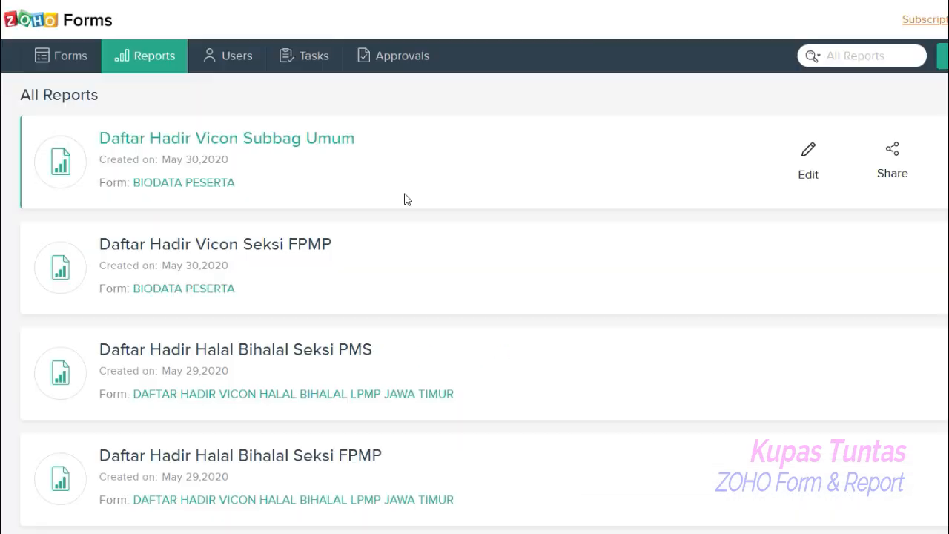
click(946, 452)
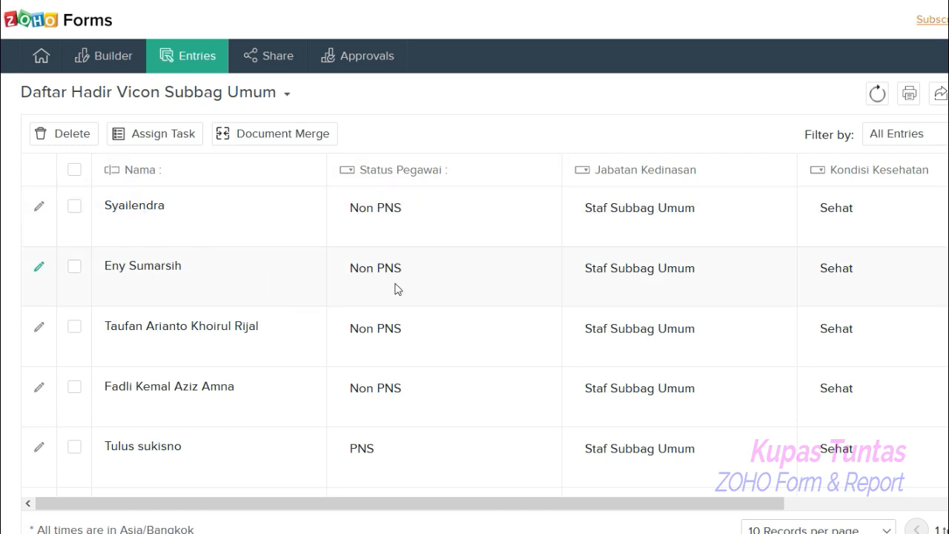
- Sort the report entries ascending by Jabatan Kedinasan
drag(552, 502, 822, 531)
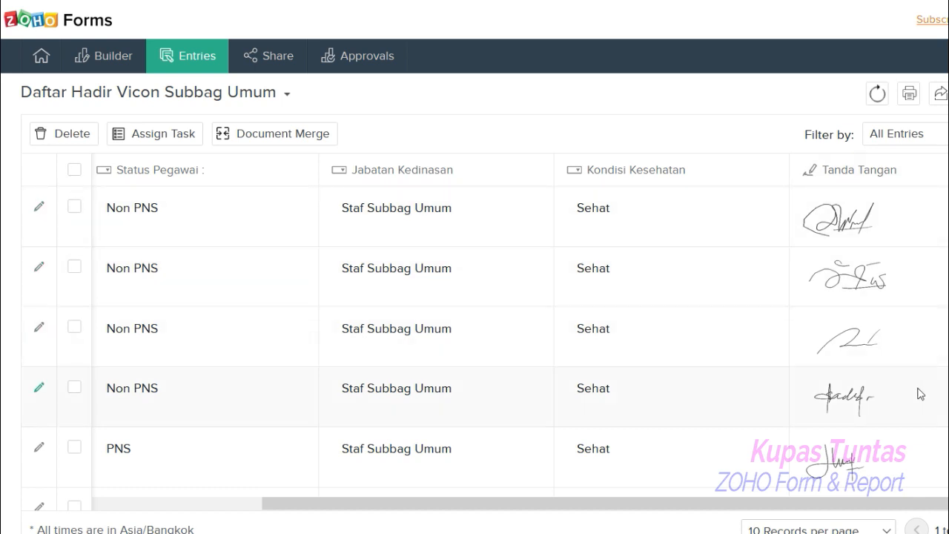
drag(608, 503, 308, 497)
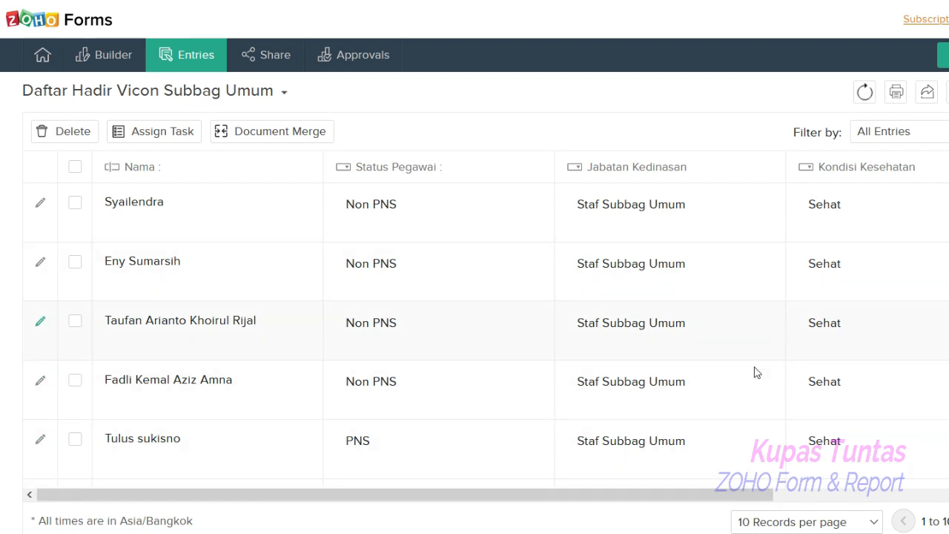
drag(605, 494, 541, 480)
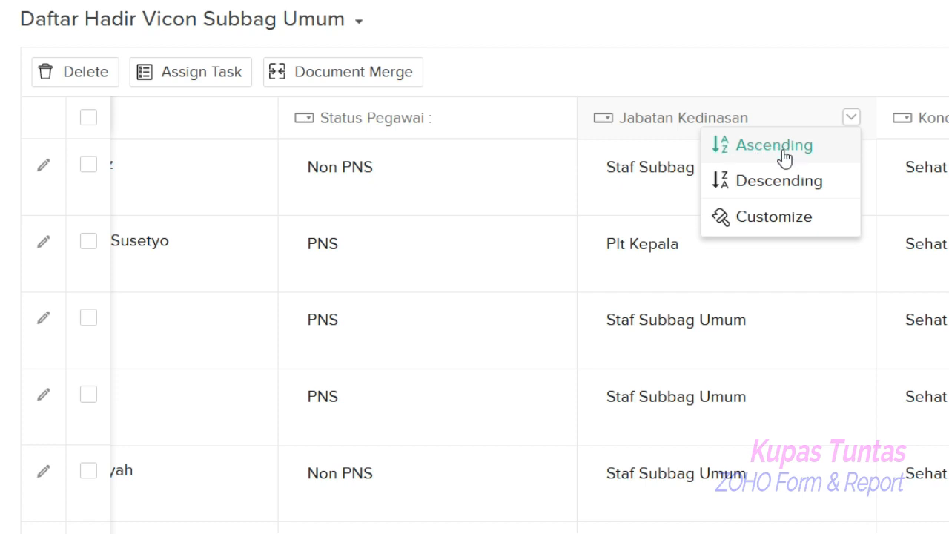
click(785, 157)
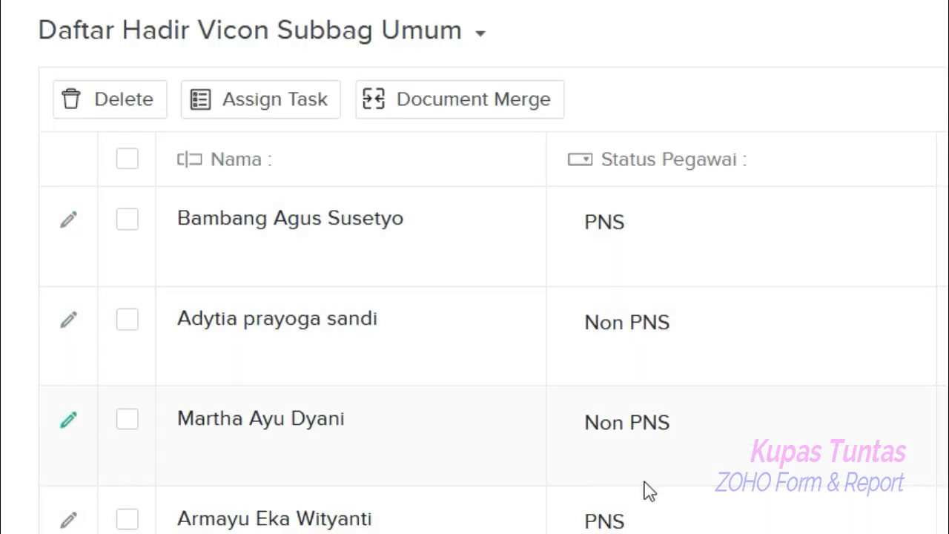
- Sort the report entries by Status Pegawai
scroll(488, 365, down, 10)
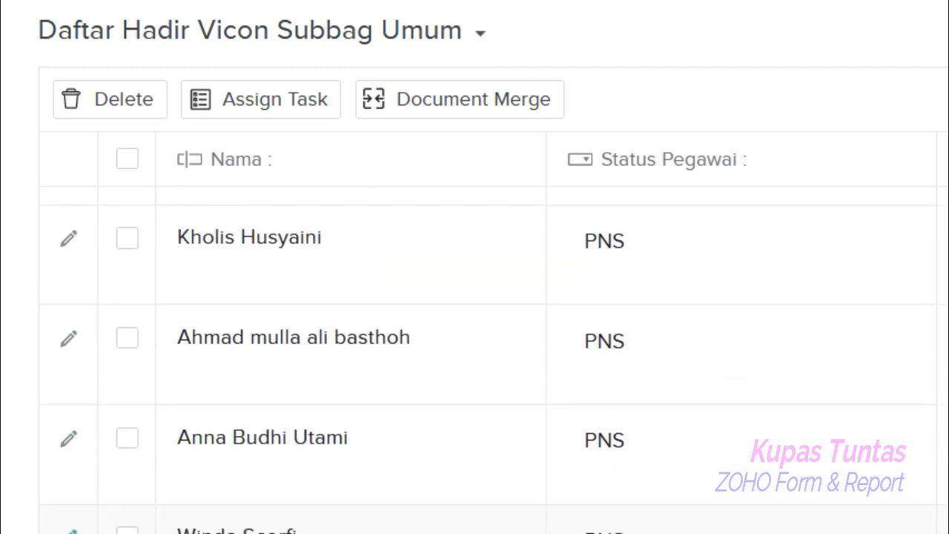
scroll(488, 366, down, 5)
scroll(488, 366, up, 14)
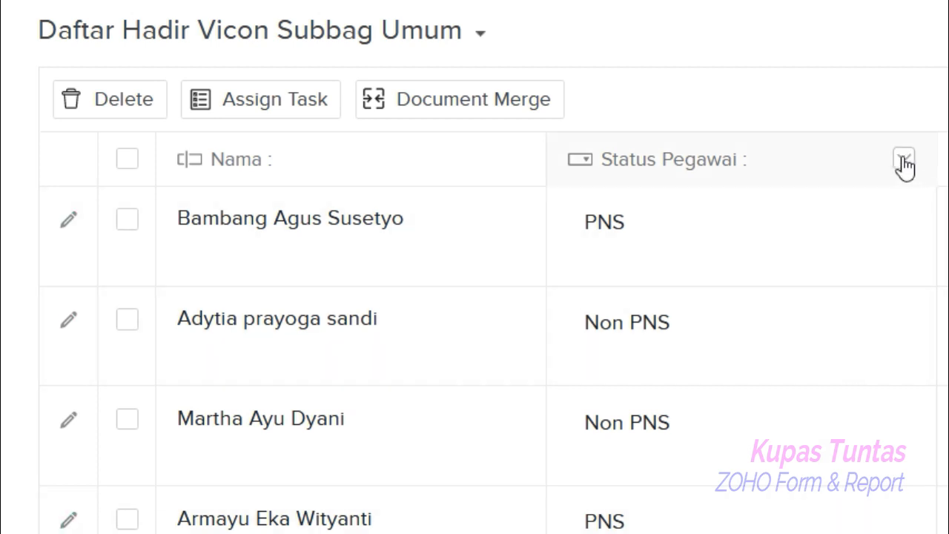
click(904, 161)
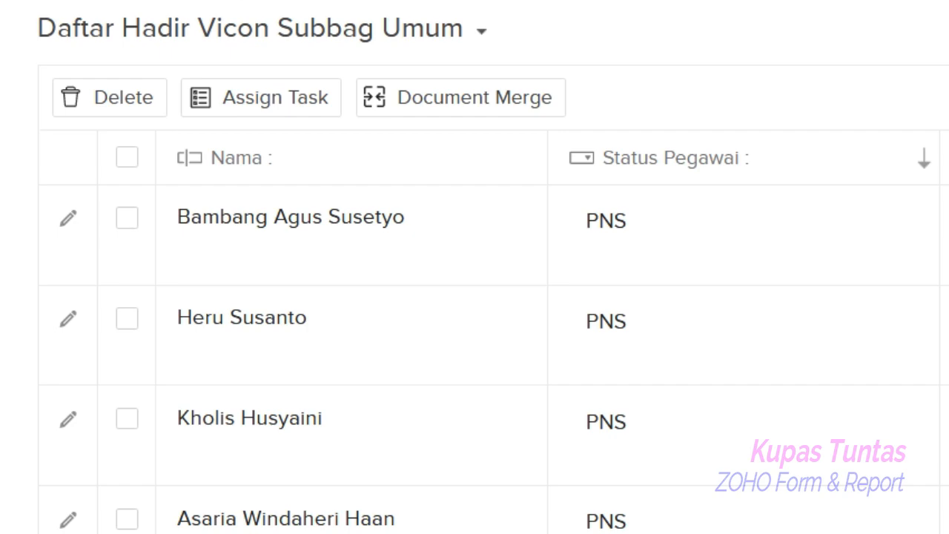
- Sort the report entries ascending by Nama
scroll(582, 254, down, 10)
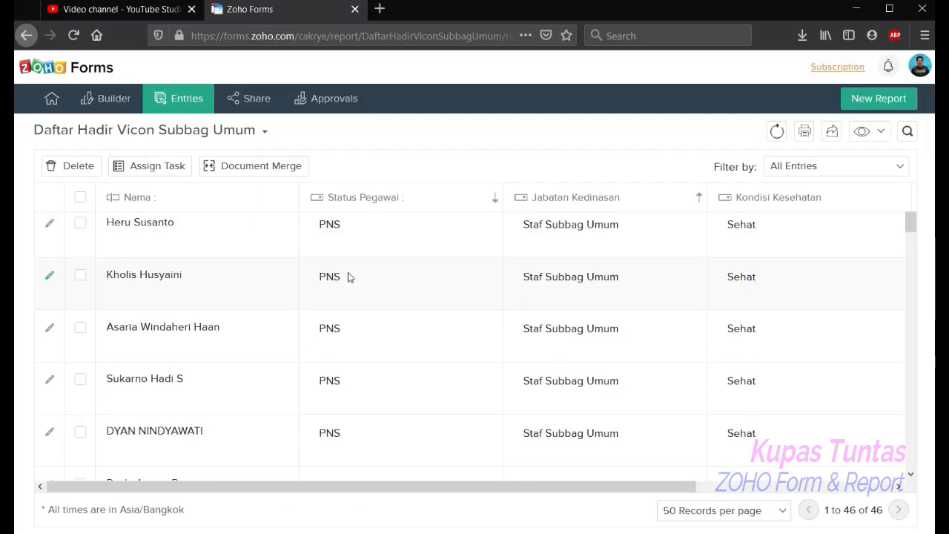
scroll(363, 378, down, 10)
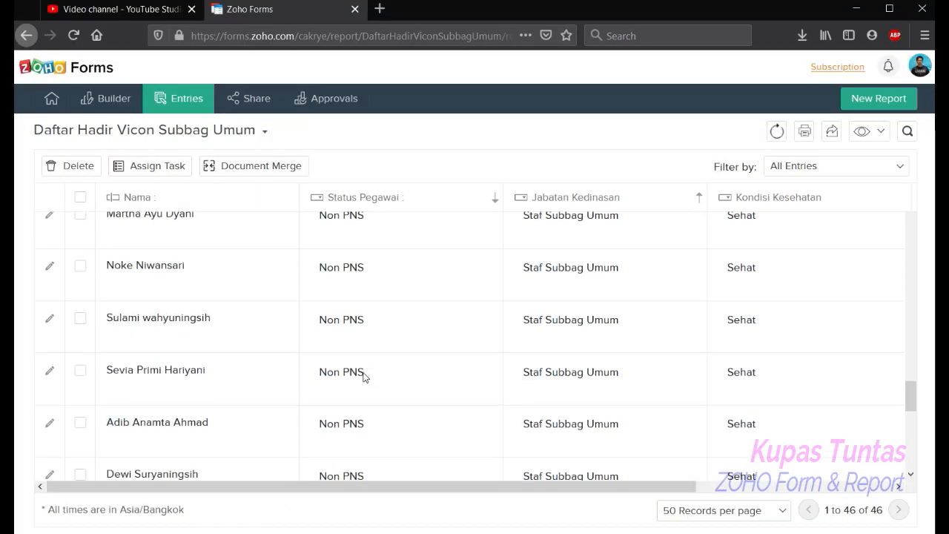
scroll(364, 378, up, 3)
scroll(364, 377, down, 7)
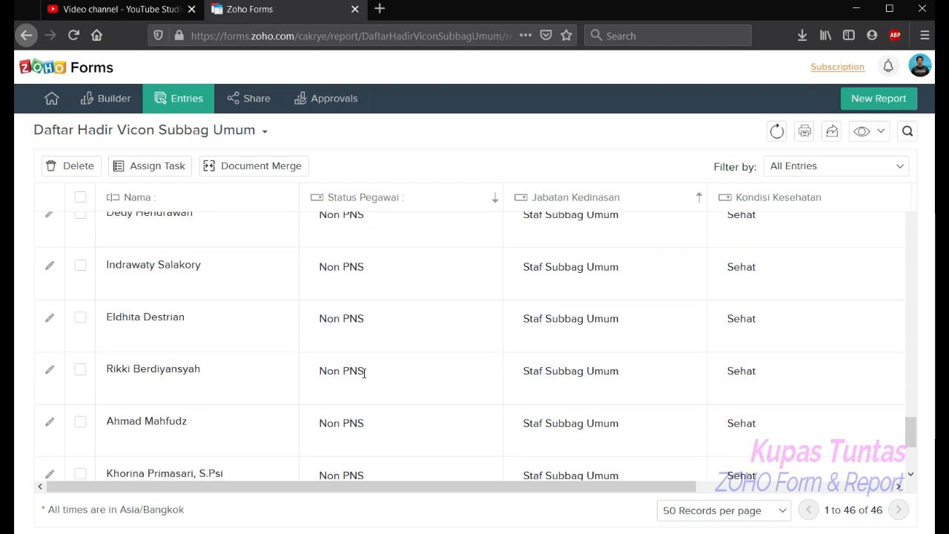
scroll(363, 374, down, 3)
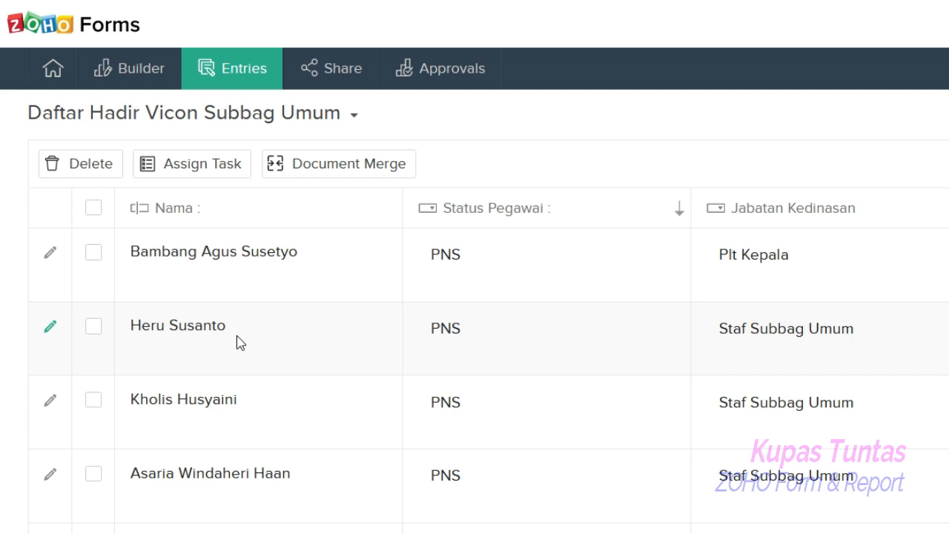
click(377, 208)
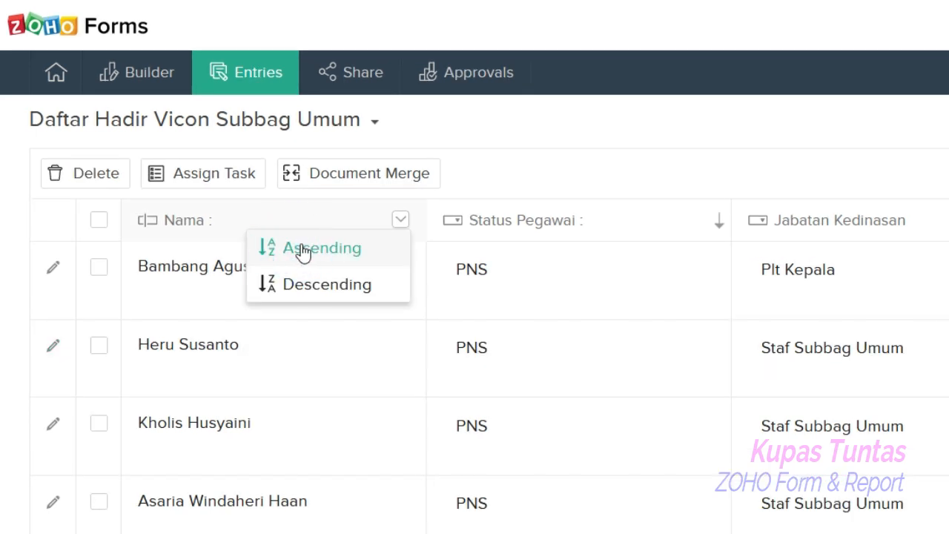
click(303, 251)
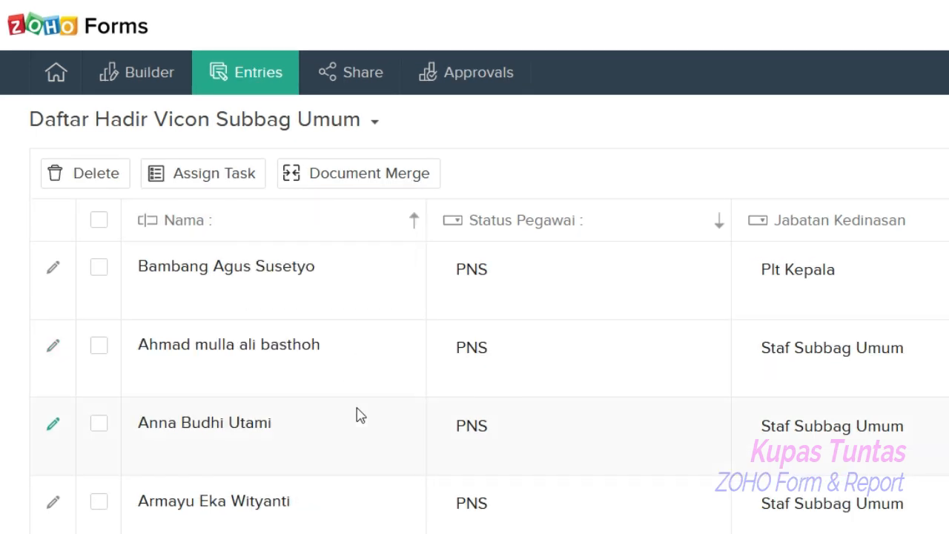
- Print the report entries as a List
scroll(356, 413, down, 4)
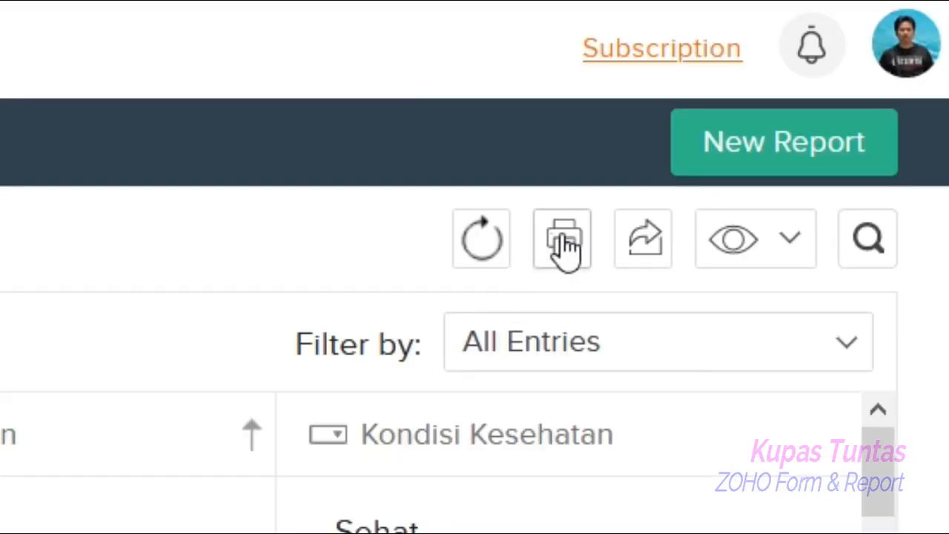
click(563, 238)
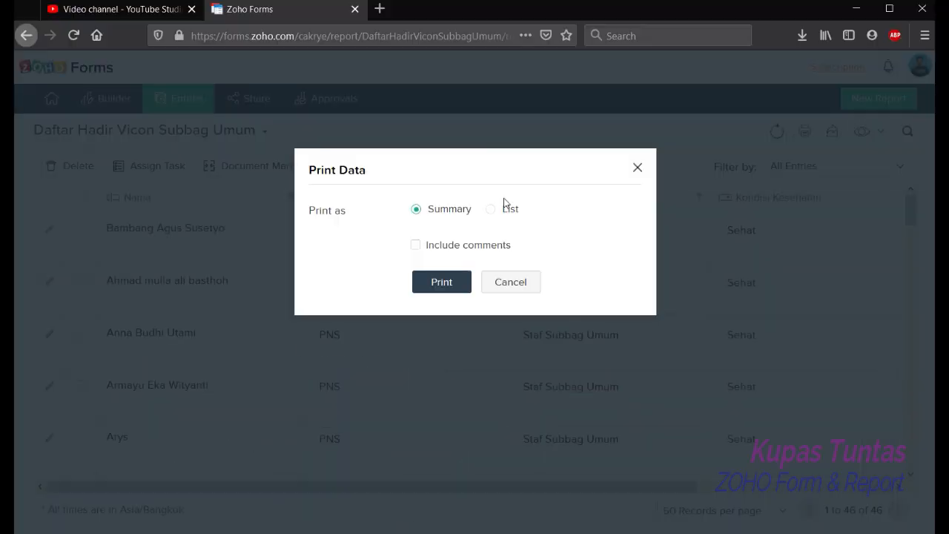
click(490, 209)
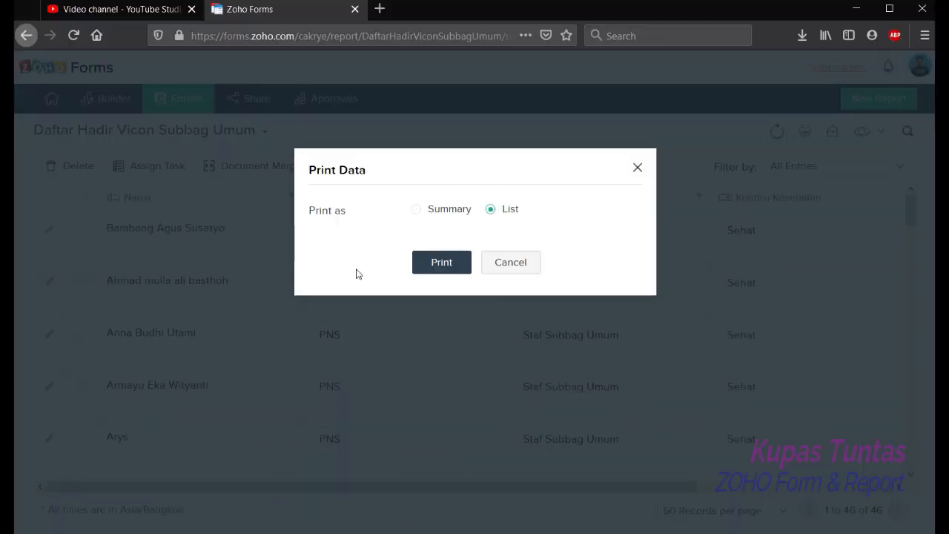
click(442, 262)
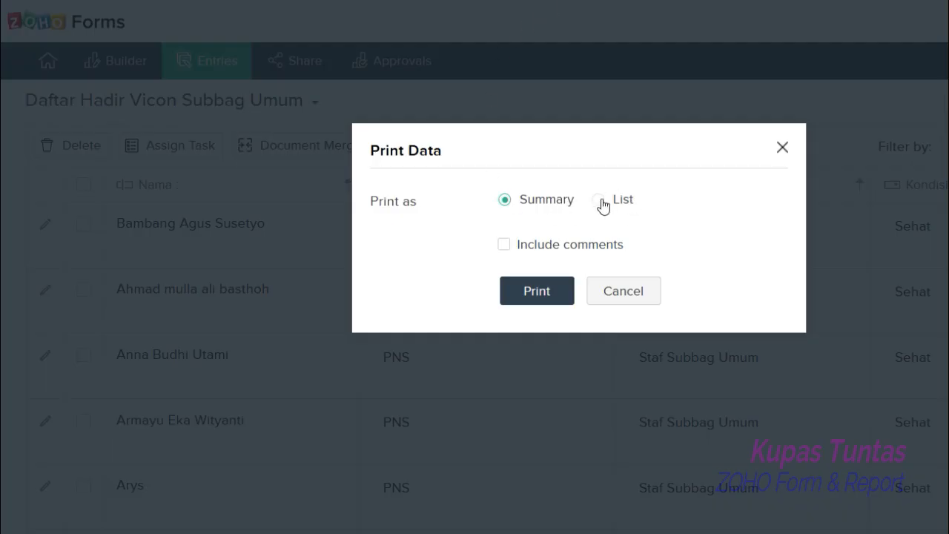
click(601, 200)
click(542, 269)
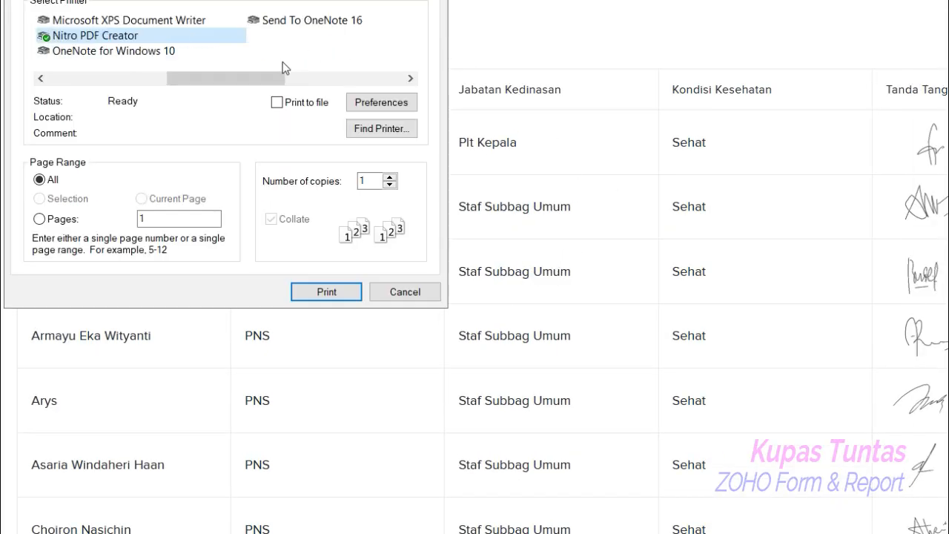
- Print the report using the Nitro PDF Creator printer
drag(215, 85, 65, 63)
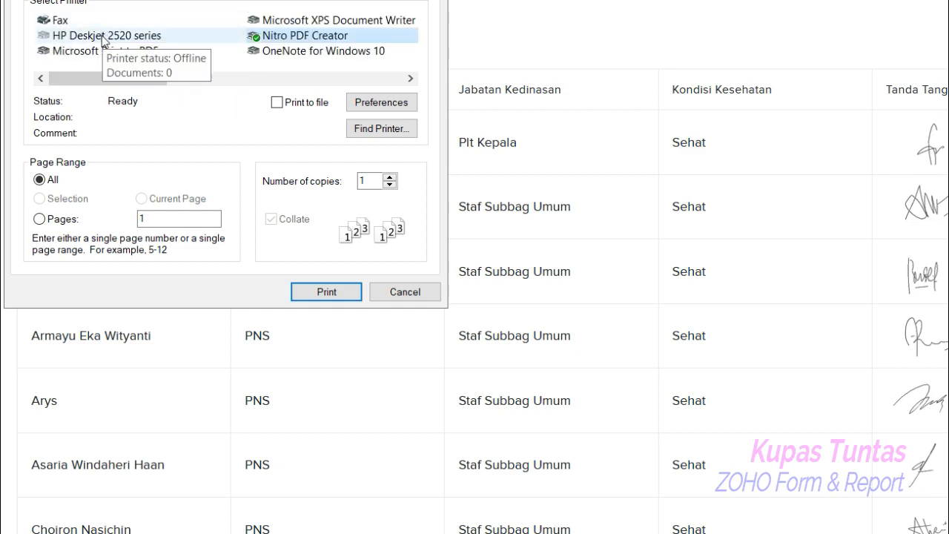
drag(115, 78, 195, 83)
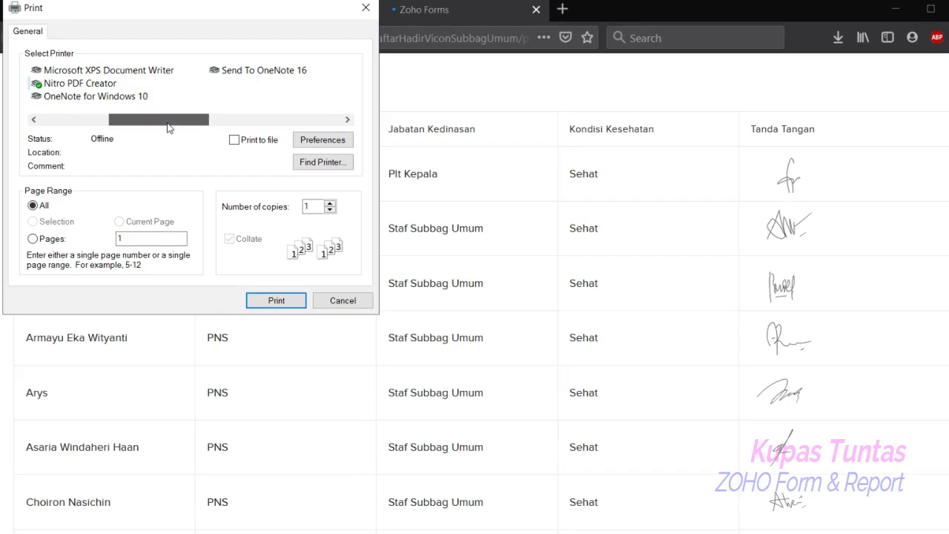
click(99, 86)
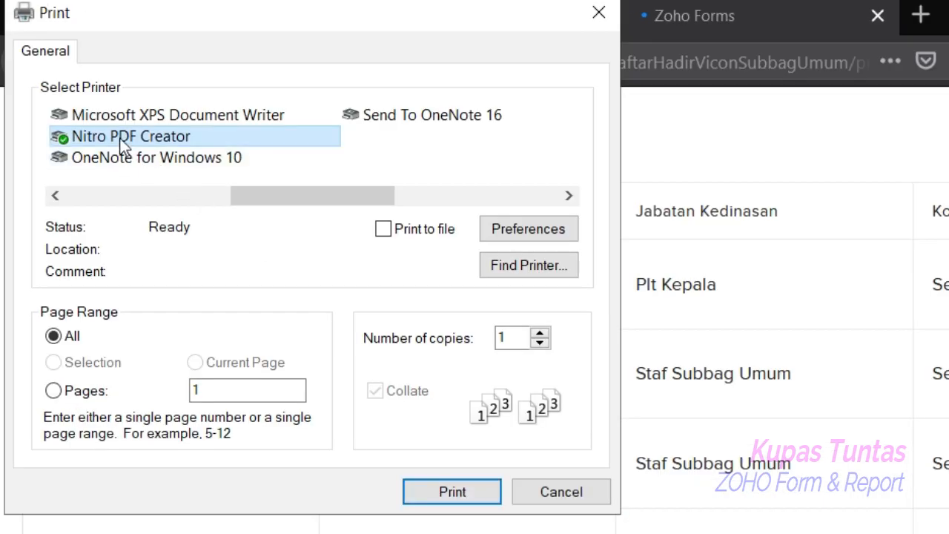
drag(268, 195, 128, 197)
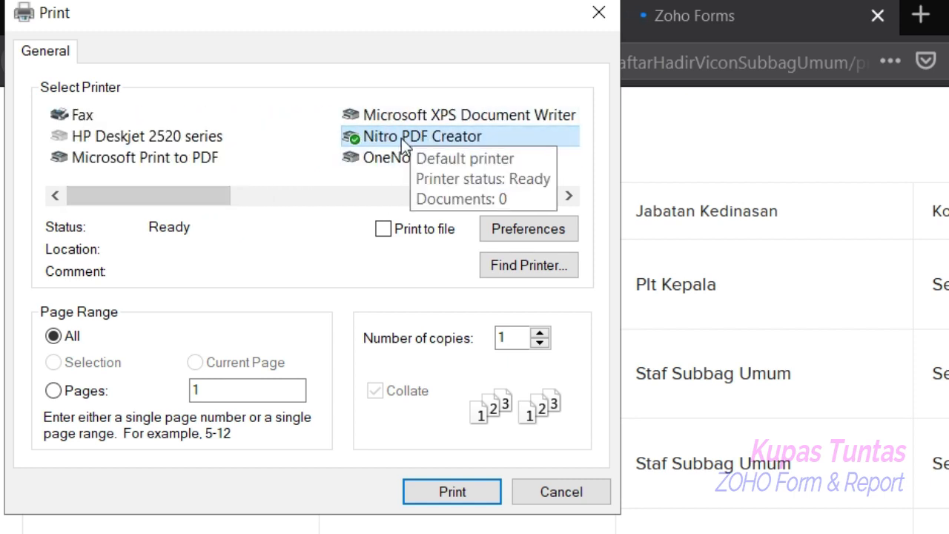
click(166, 160)
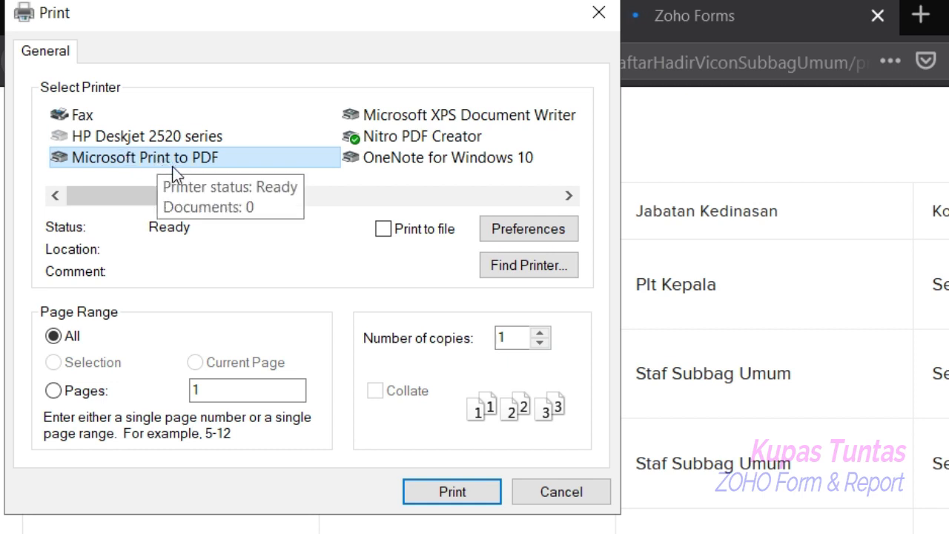
click(415, 138)
click(460, 498)
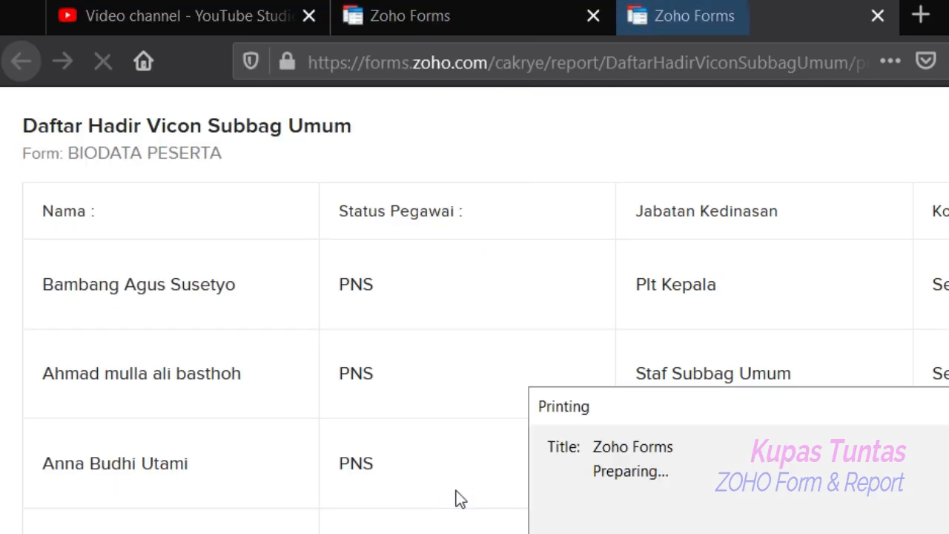
- Save the PDF as Daftar Hadir Vicon Subbag Umum in the Documents REPORT DAFTAR HADIR folder
click(108, 254)
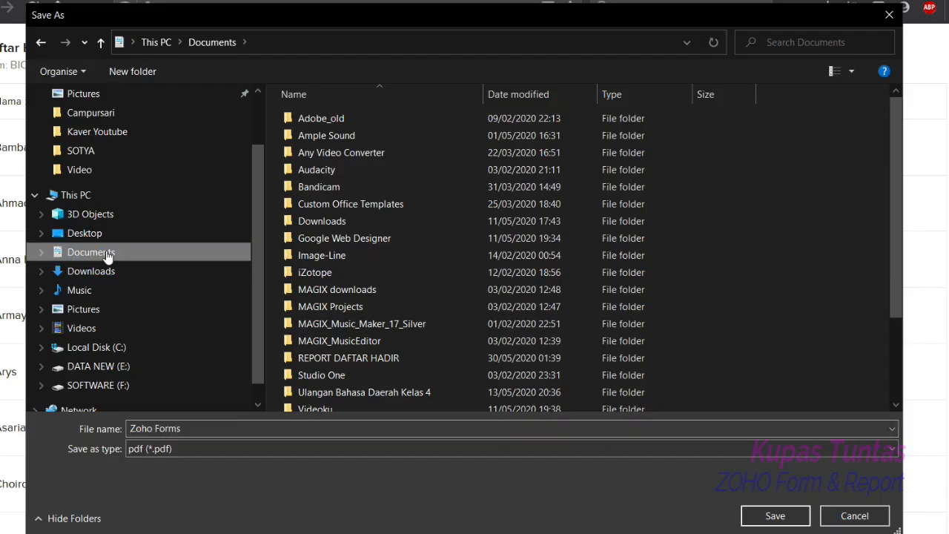
scroll(388, 281, down, 2)
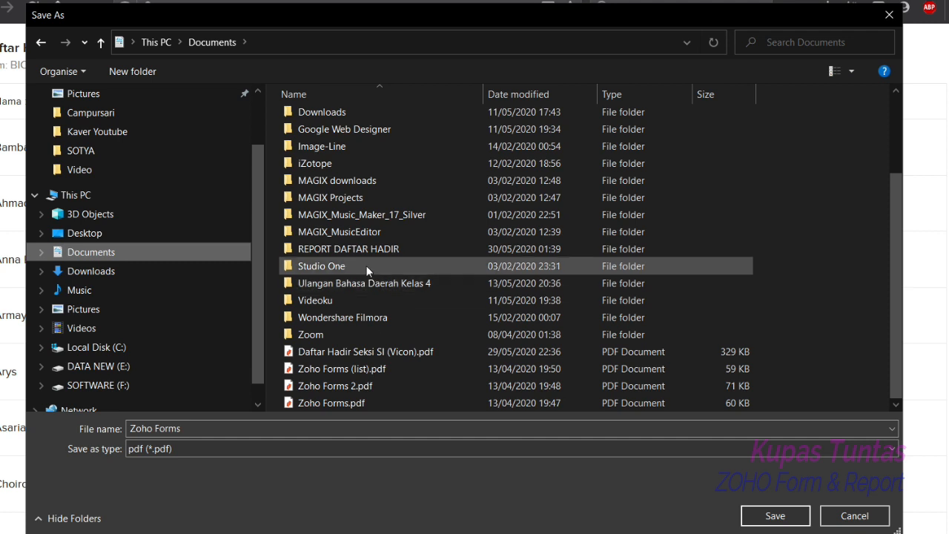
double_click(371, 250)
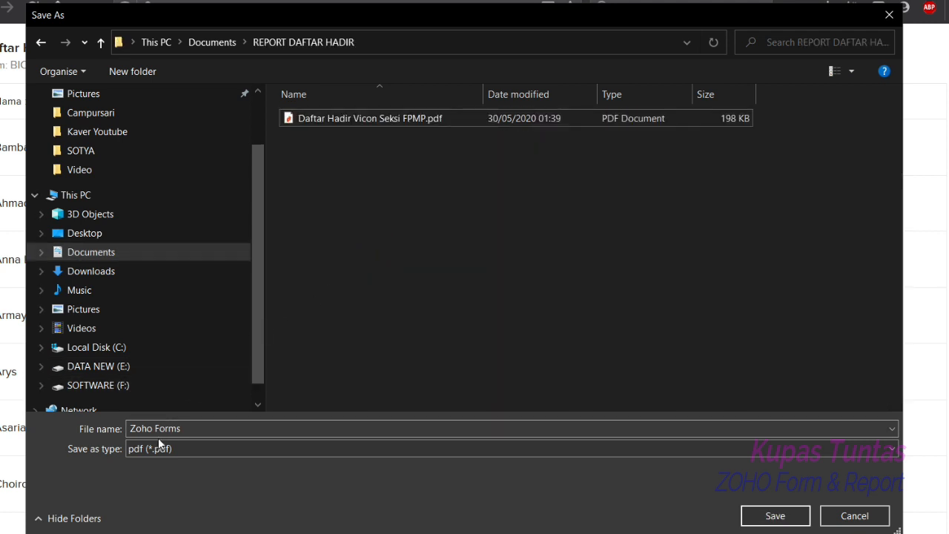
click(181, 429)
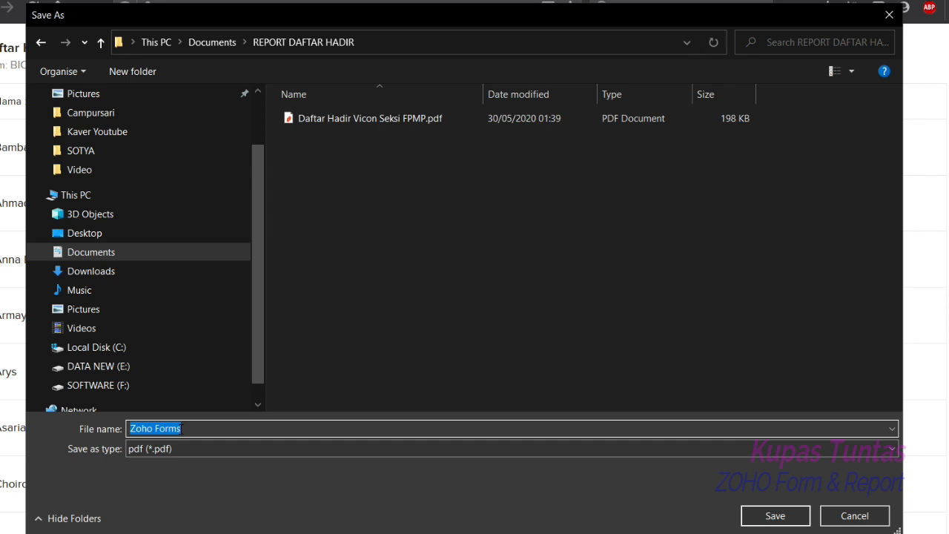
text(Dafta)
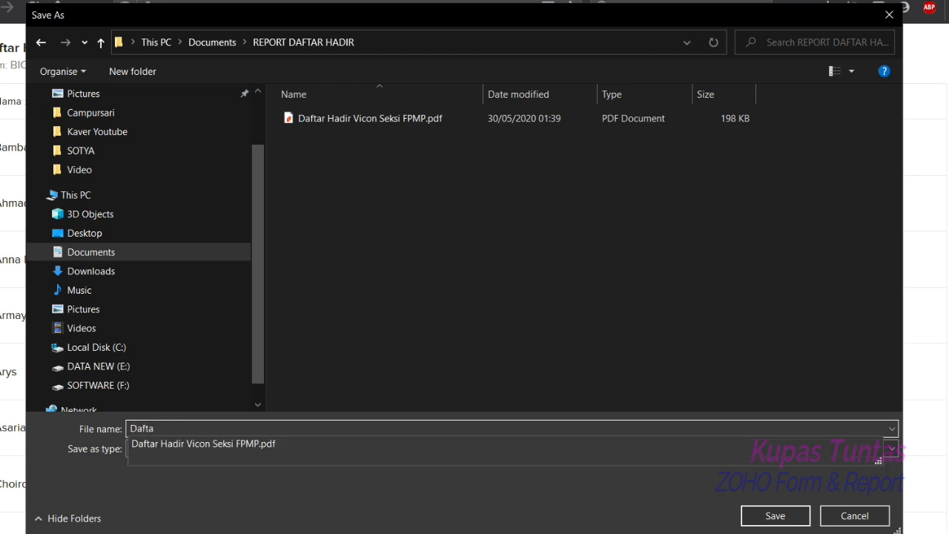
text(r Hadir)
text( Vicon Subbag Umum)
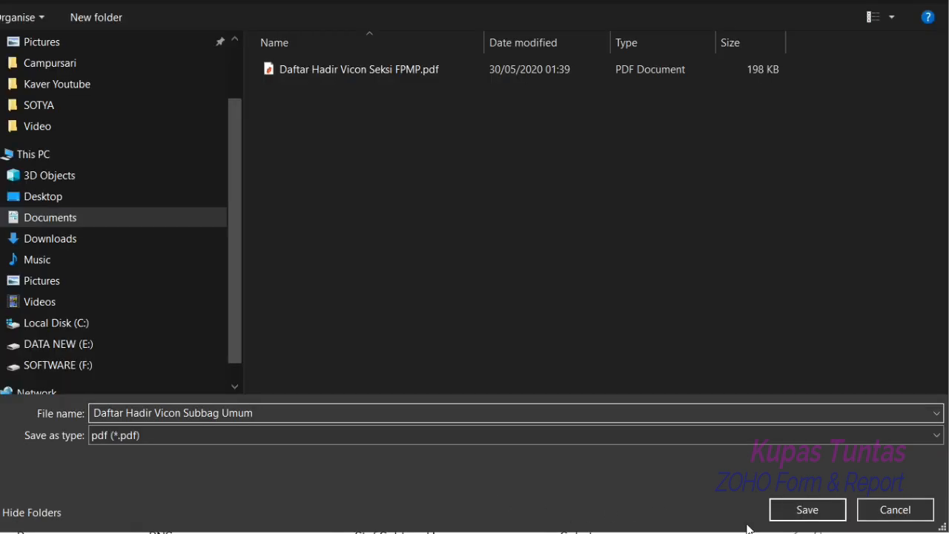
click(812, 511)
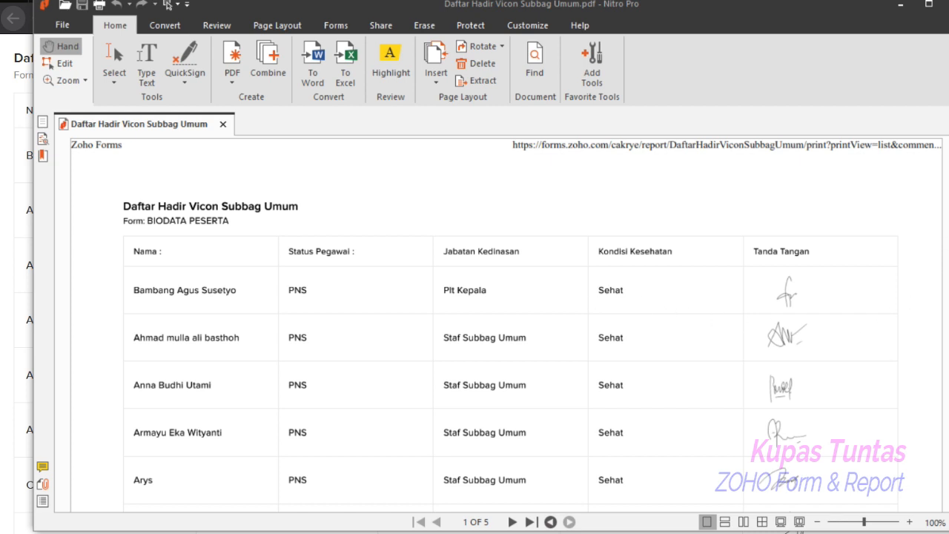
- Scroll through the saved PDF to review its contents
drag(948, 168, 948, 170)
scroll(864, 231, down, 3)
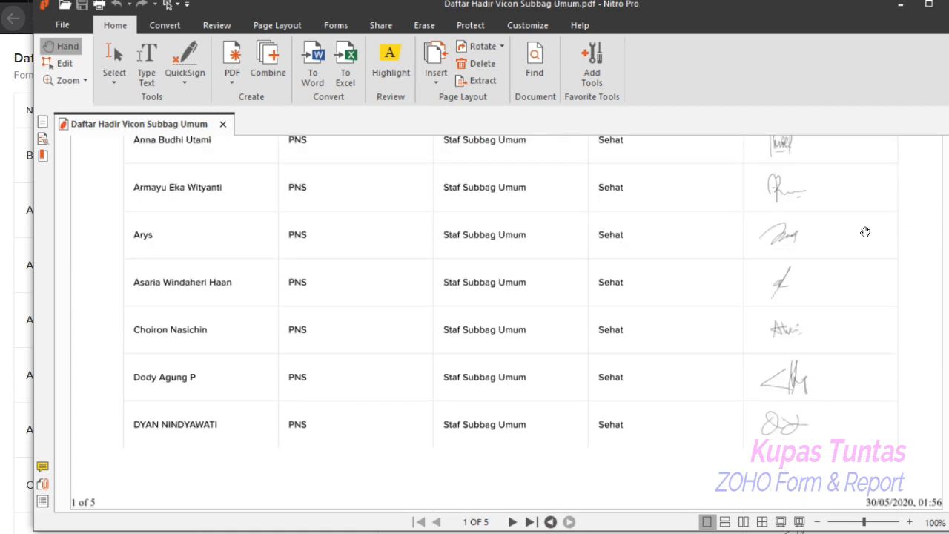
scroll(488, 325, down, 3)
scroll(488, 324, up, 2)
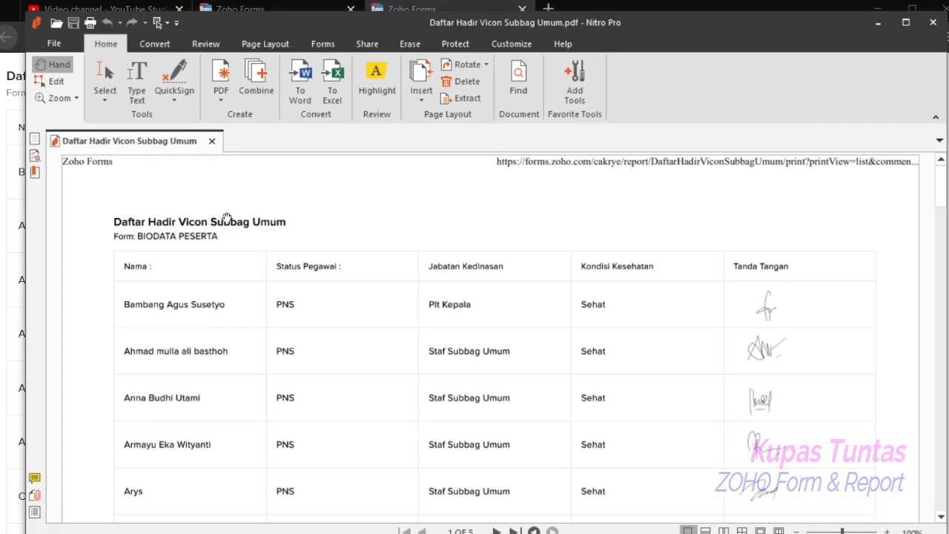
- Close the PDF viewer, the print preview tab and the Print Data dialog
click(933, 22)
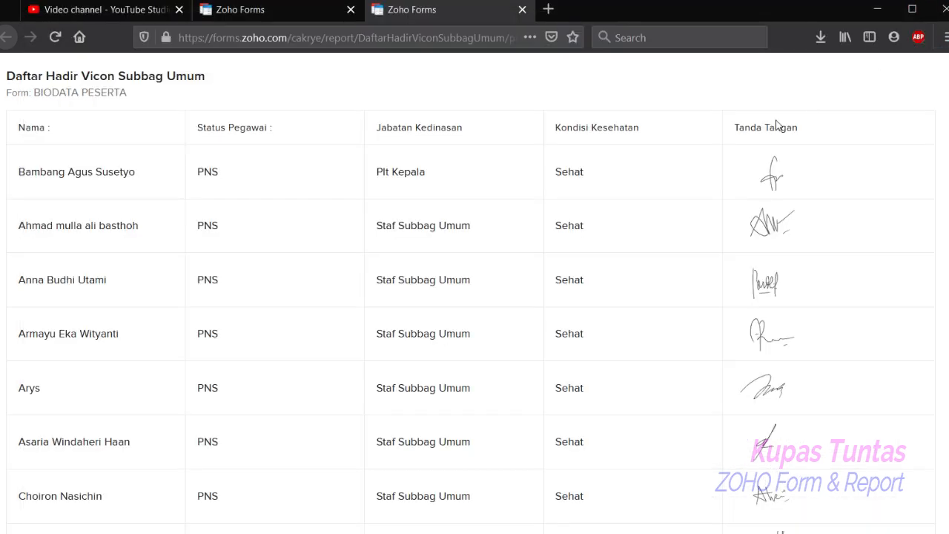
click(522, 9)
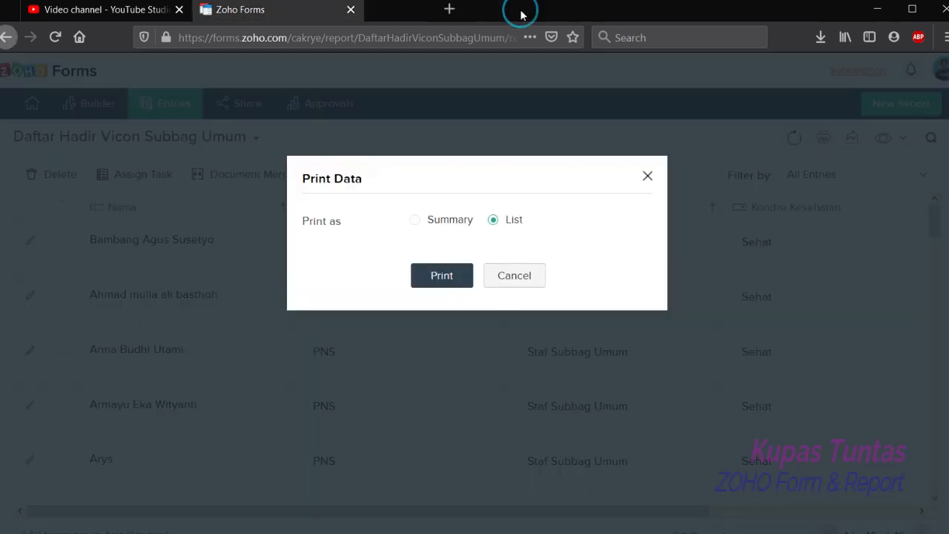
click(508, 275)
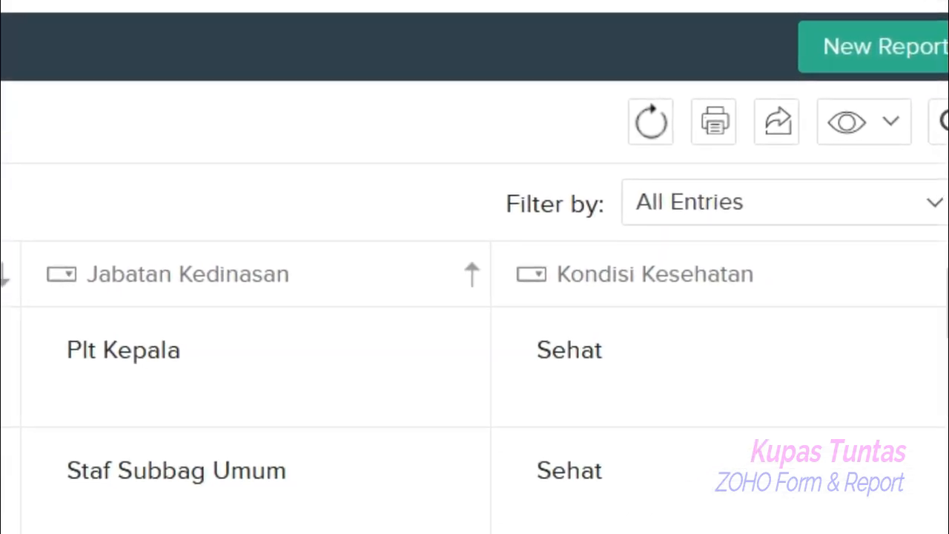
- Open the Daftar Hadir Vicon Subbag Umum report's settings for editing from the reports list
scroll(475, 386, right, 3)
scroll(474, 386, left, 3)
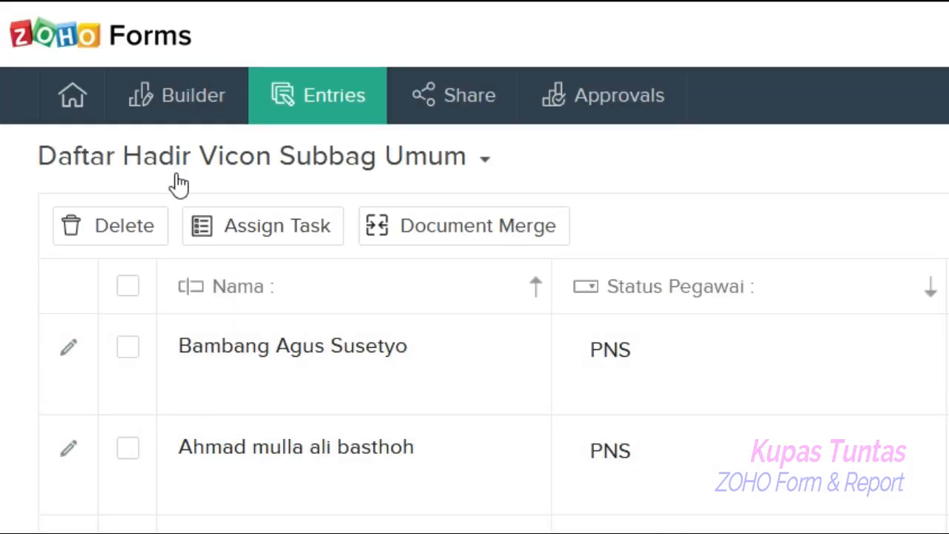
click(72, 94)
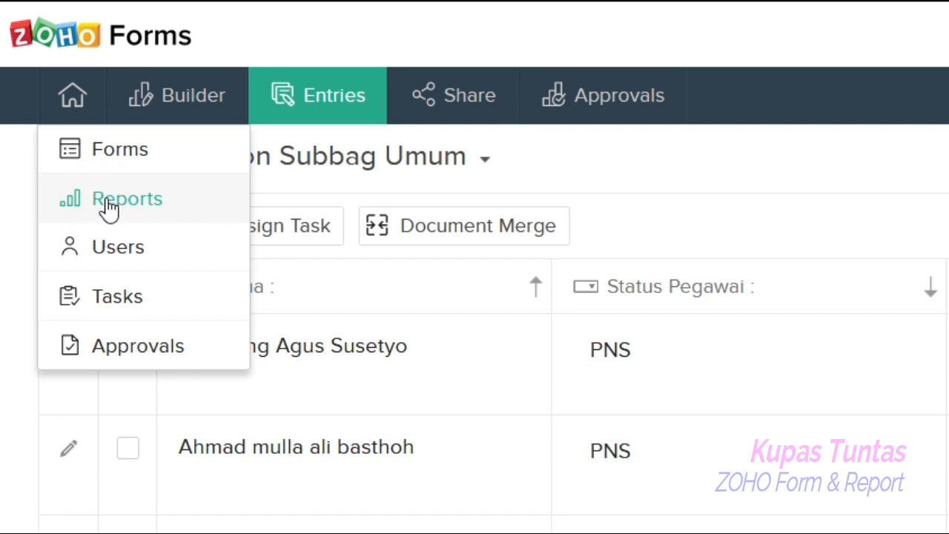
click(107, 207)
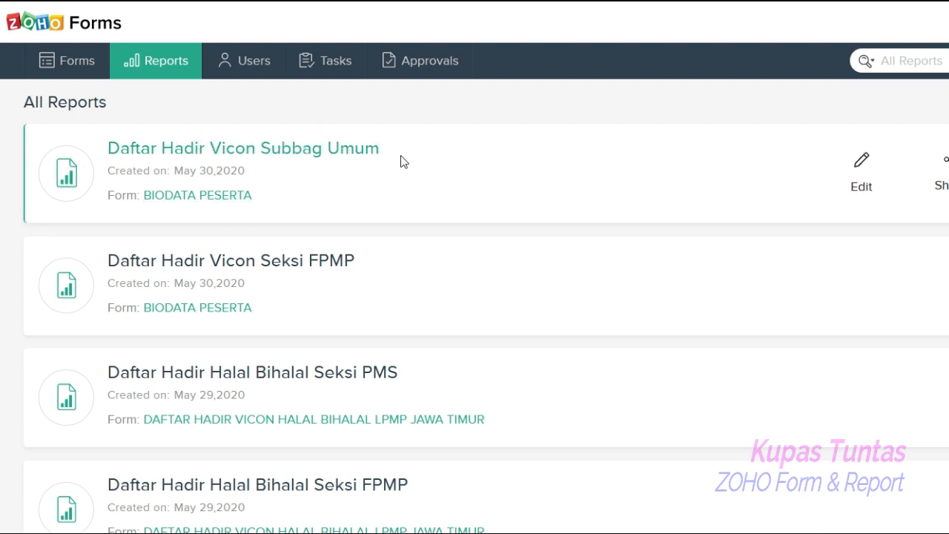
click(859, 170)
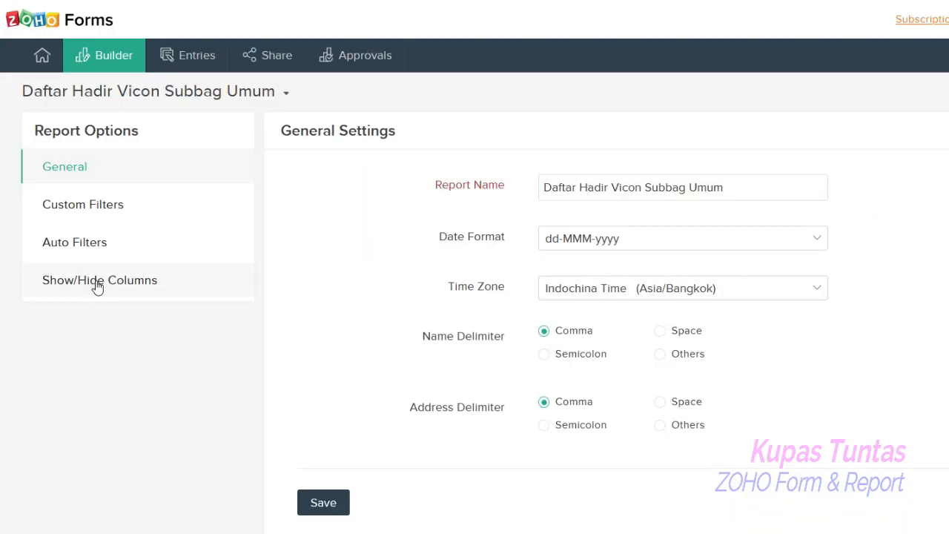
- Hide the Kondisi Kesehatan column in the report's Show/Hide Columns settings and save
click(97, 282)
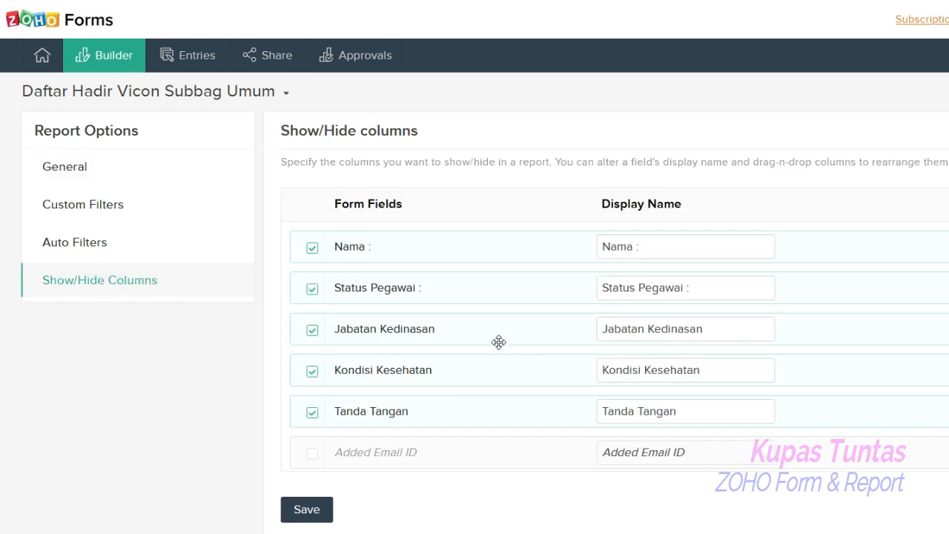
scroll(498, 342, down, 2)
scroll(498, 342, up, 2)
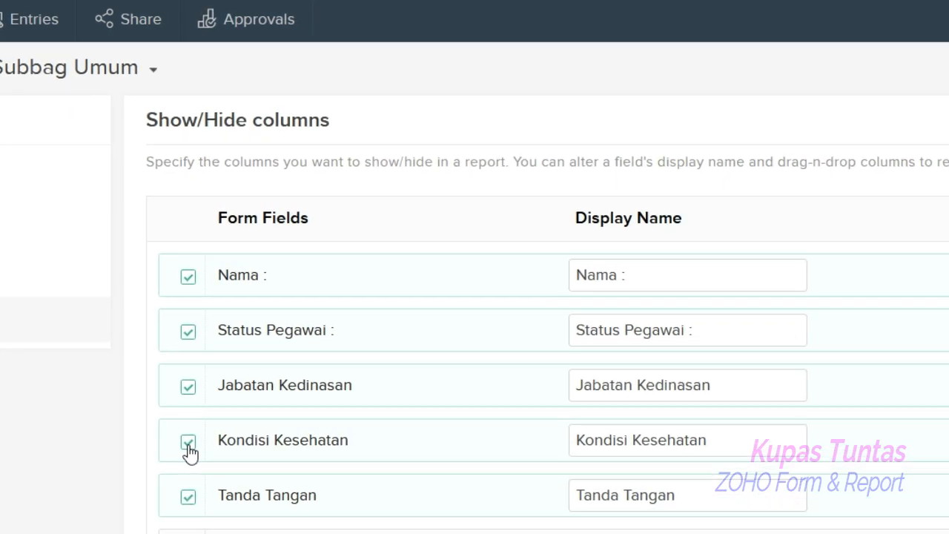
click(187, 443)
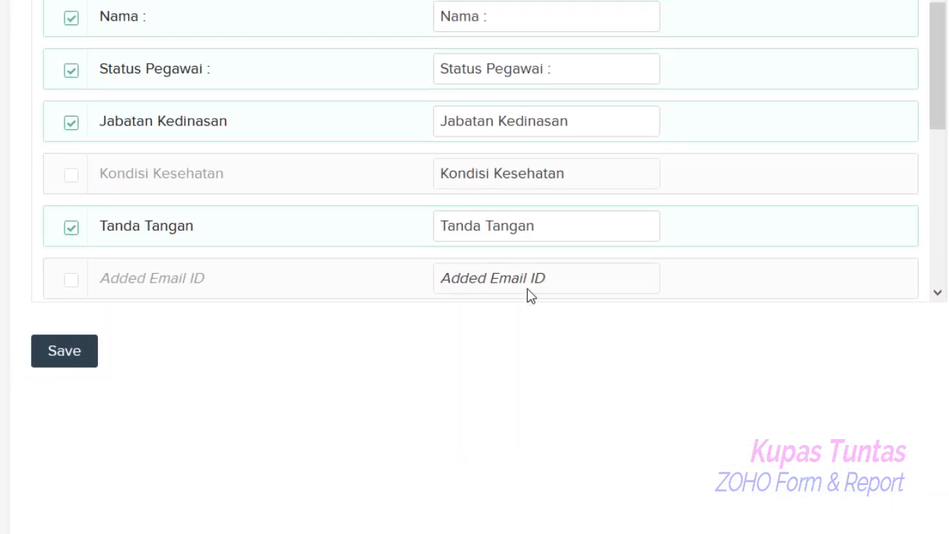
drag(938, 25, 945, 212)
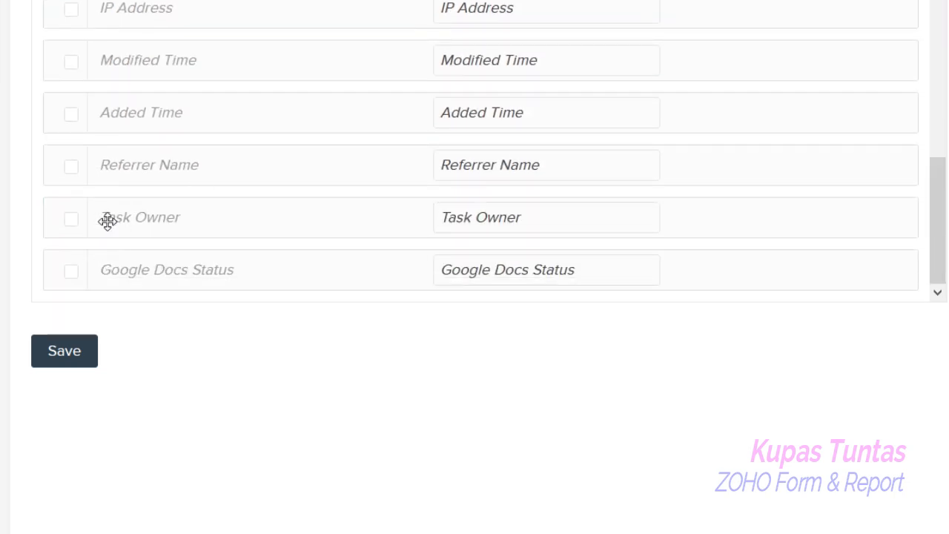
mouse_move(939, 252)
mouse_down()
mouse_move(941, 99)
mouse_move(941, 257)
mouse_up()
click(73, 220)
click(73, 219)
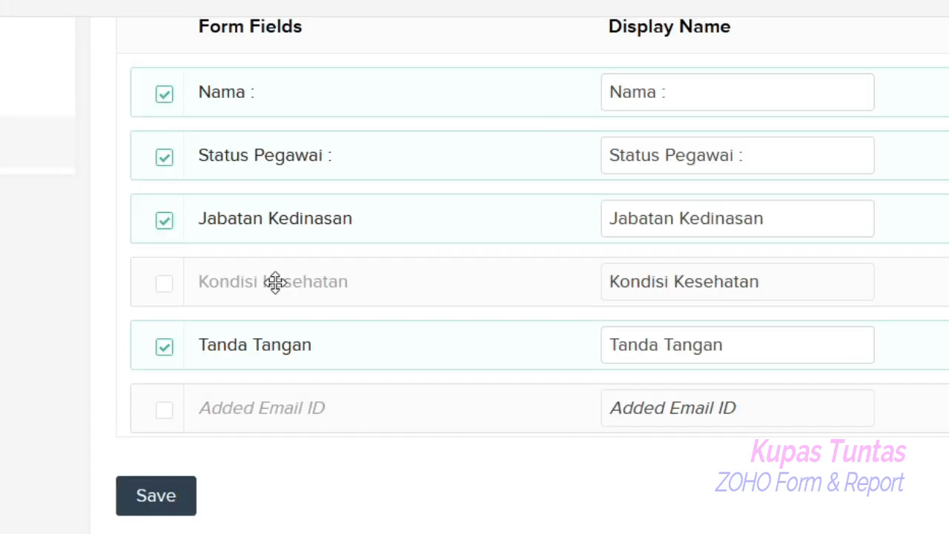
click(161, 497)
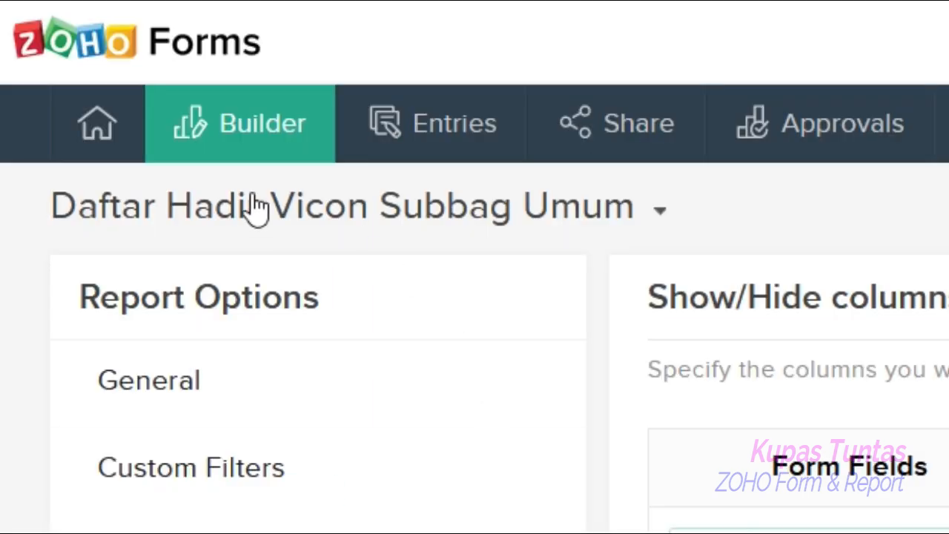
- Open the Daftar Hadir Vicon Subbag Umum report entries from the reports list
click(96, 133)
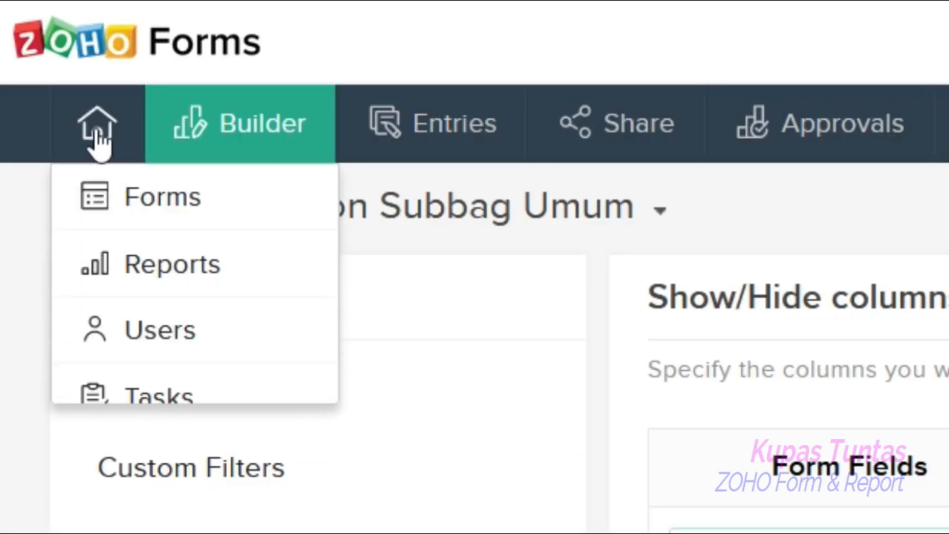
click(159, 266)
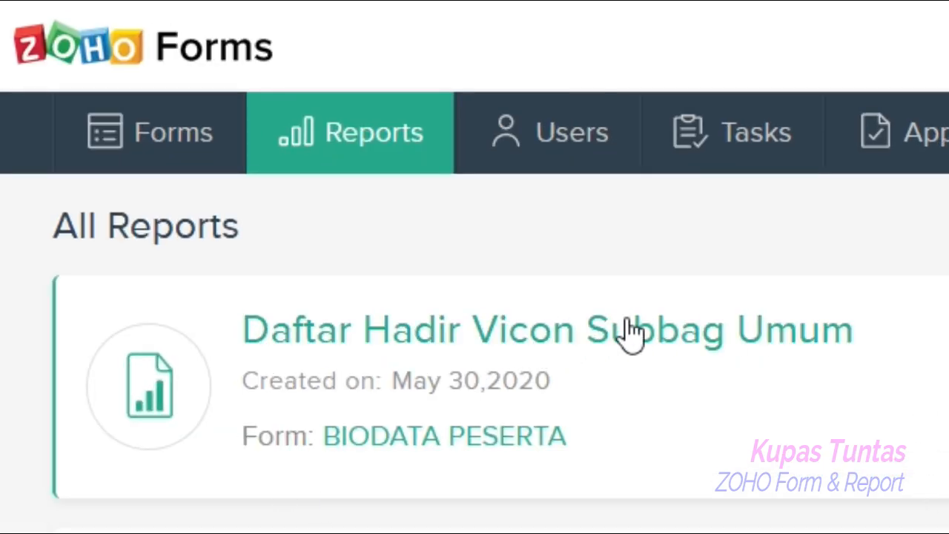
click(634, 329)
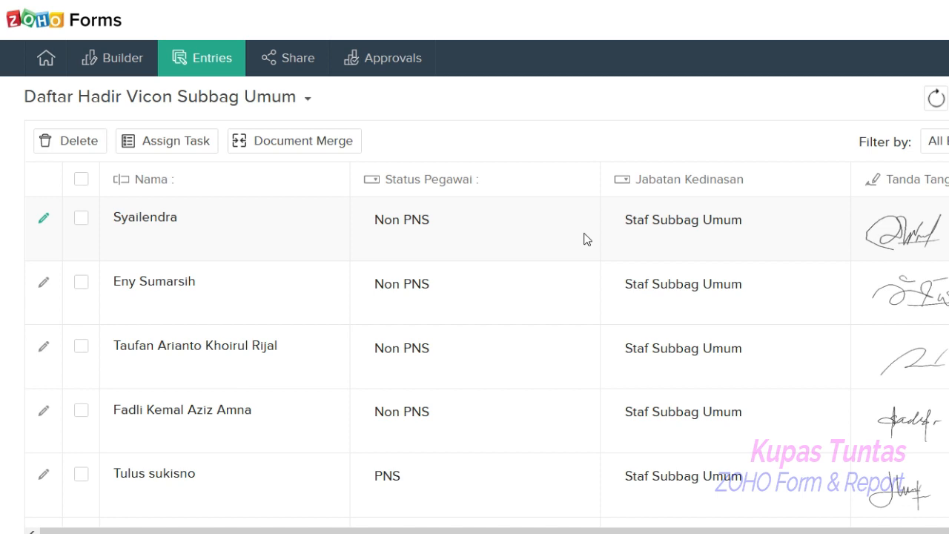
- Open the BIODATA PESERTA form in the form builder
click(46, 59)
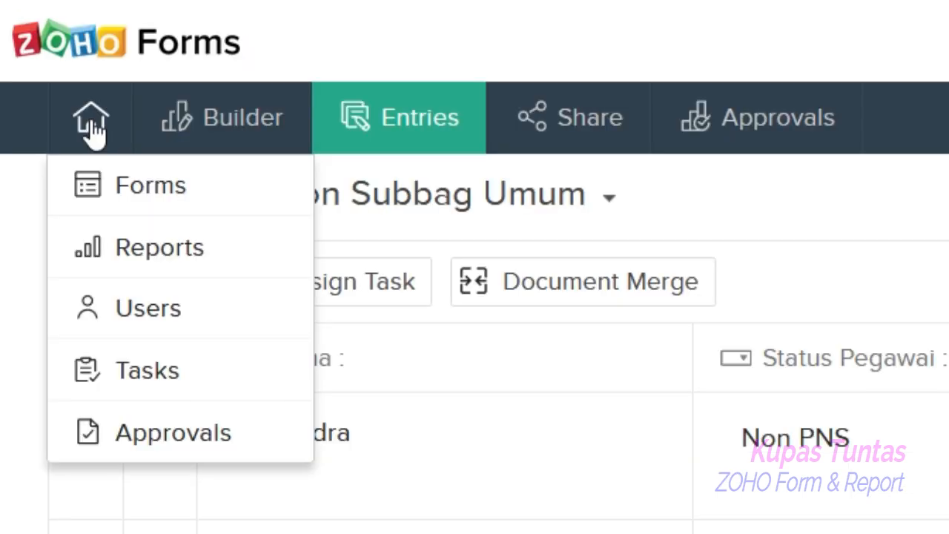
click(127, 189)
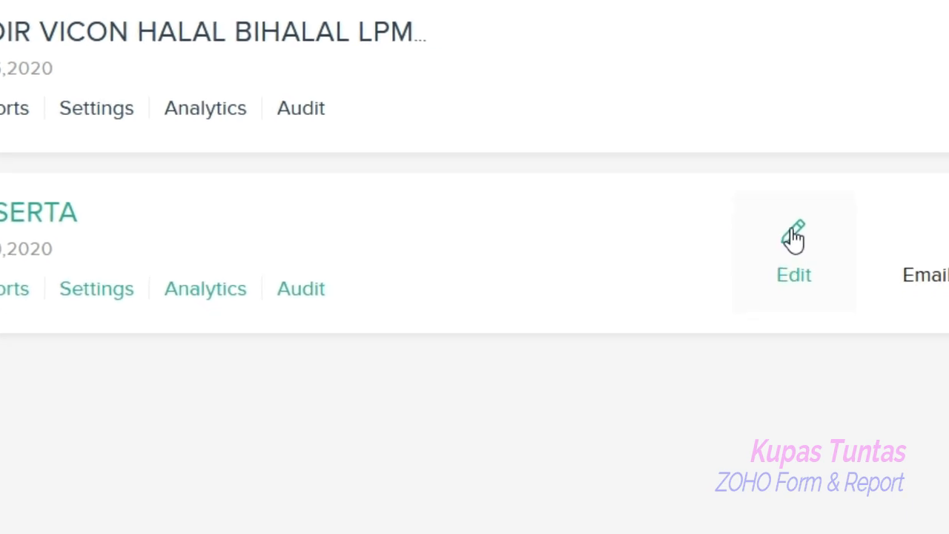
click(794, 241)
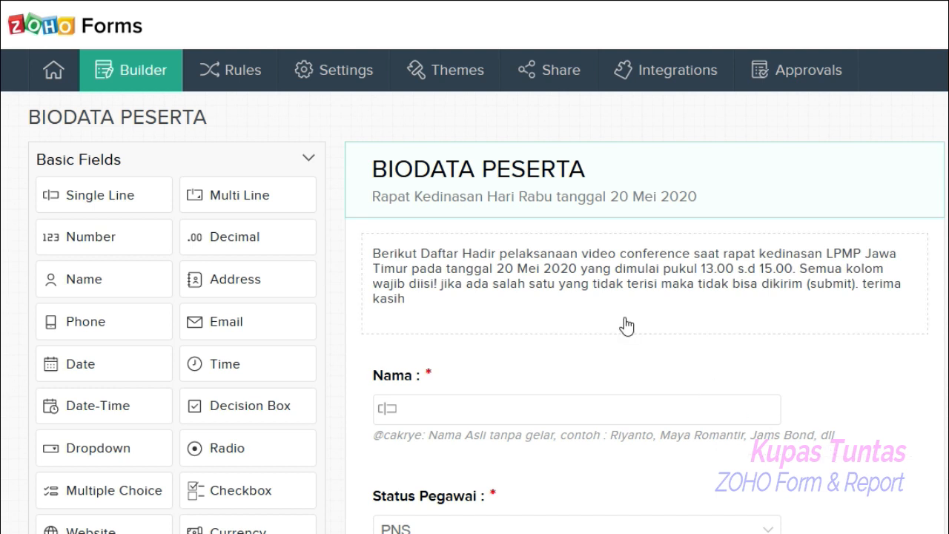
scroll(626, 326, down, 2)
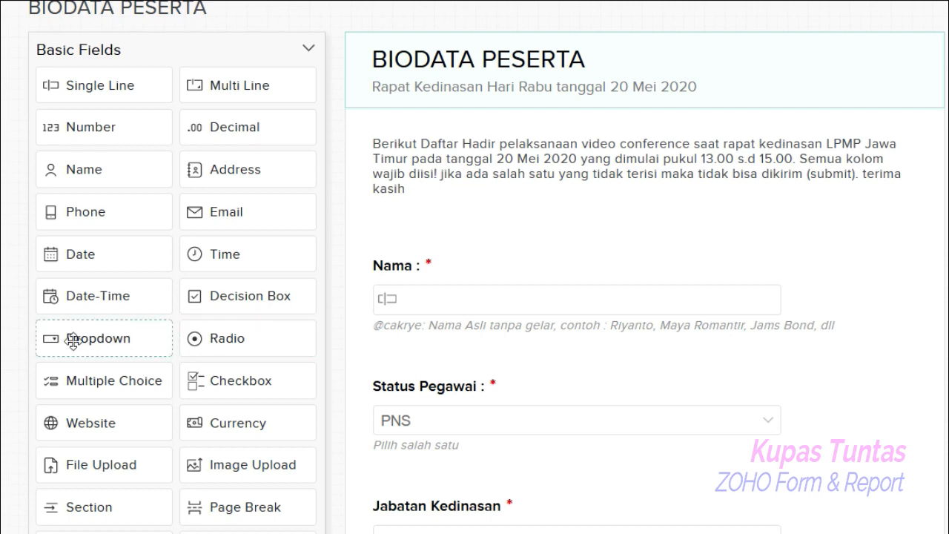
- Add a Dropdown field at the top of the BIODATA PESERTA form with choices Vicon 1, Vicon 2 and Vicon 2
drag(72, 341, 512, 153)
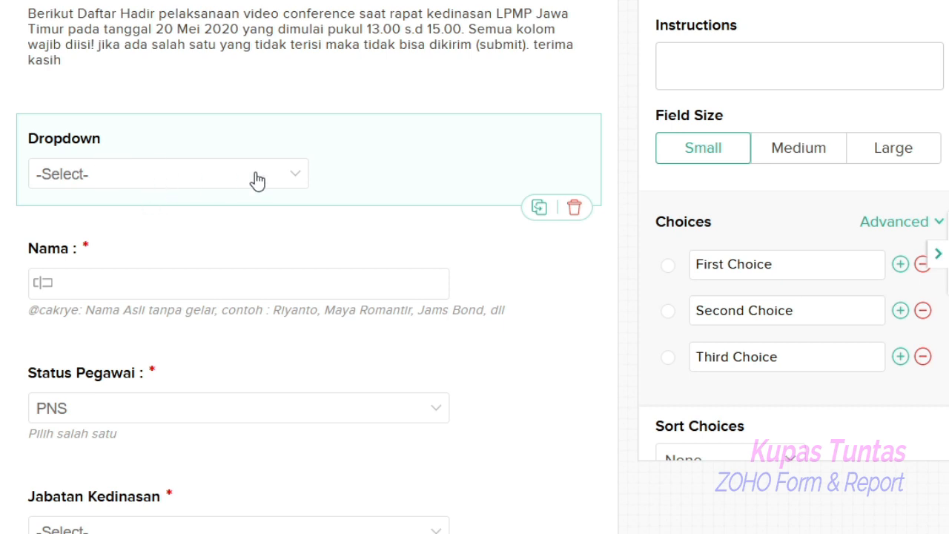
click(785, 266)
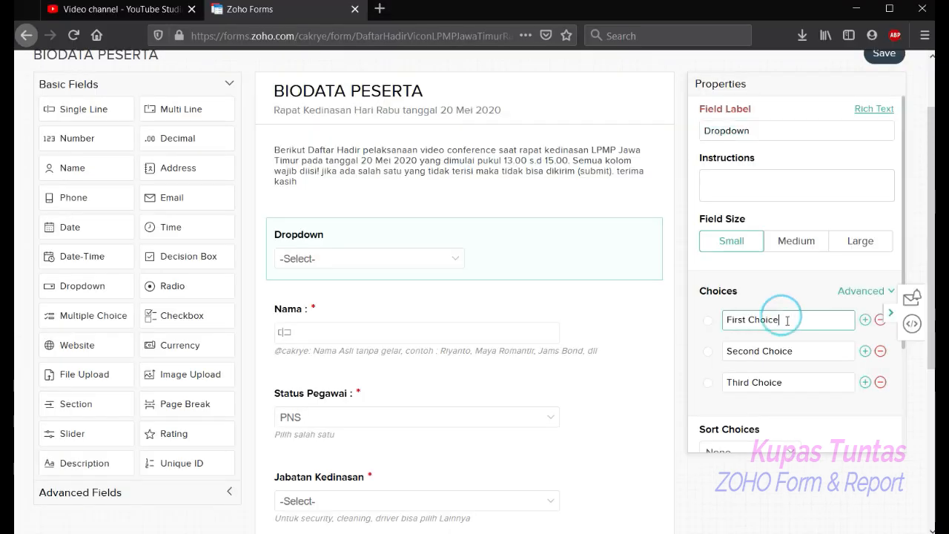
drag(787, 320, 702, 321)
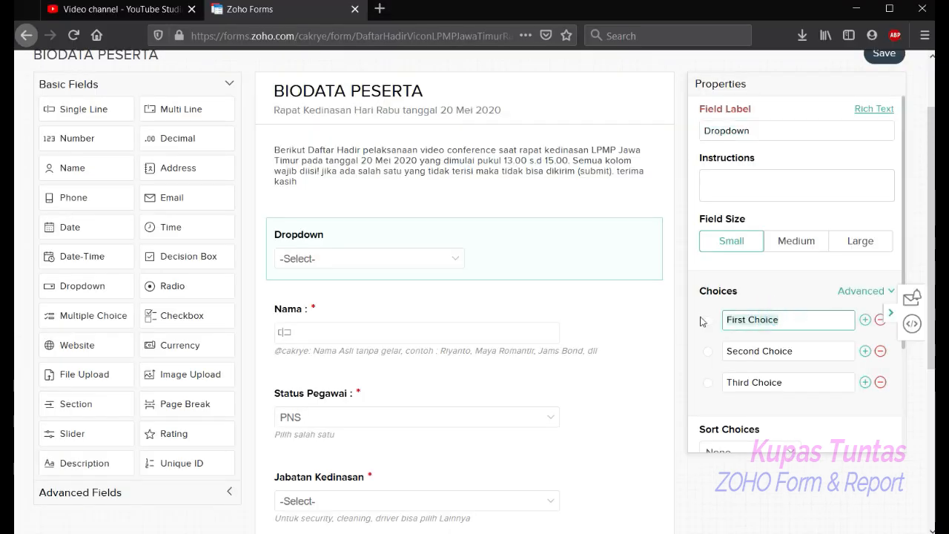
text(Vico)
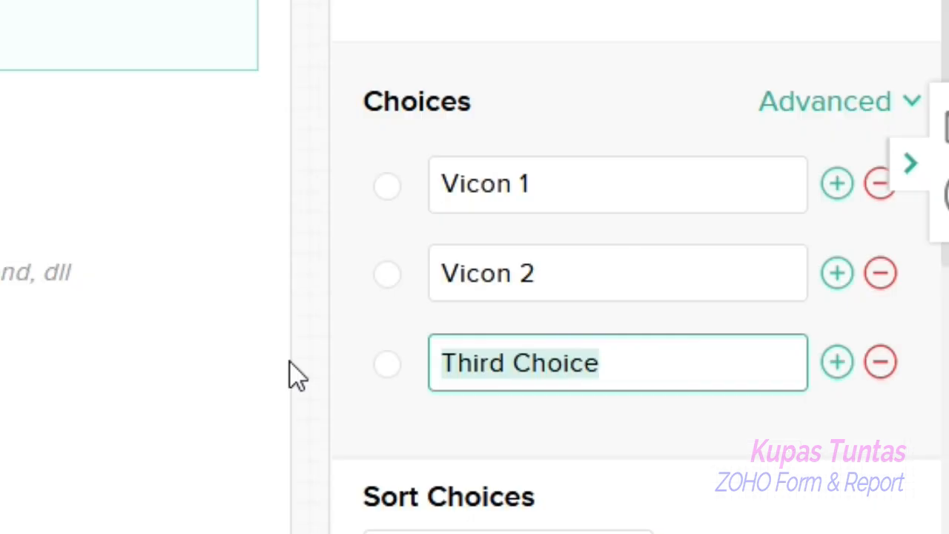
text(Vicon)
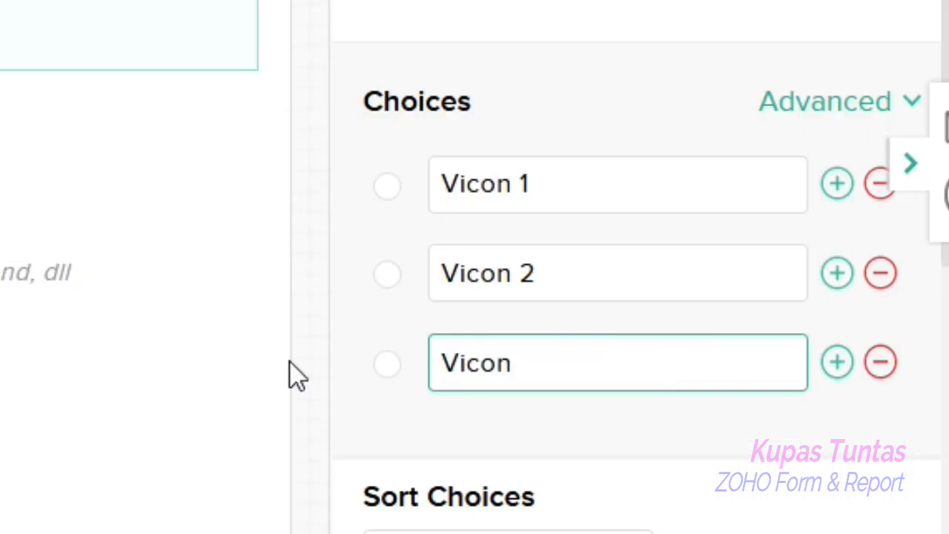
text( 2)
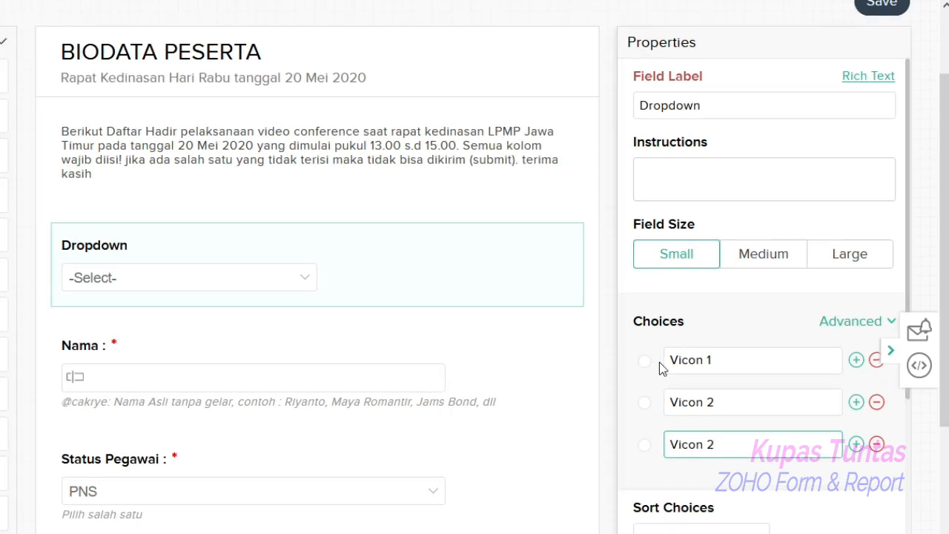
- Make the new dropdown field mandatory
scroll(836, 473, down, 1)
scroll(835, 473, down, 2)
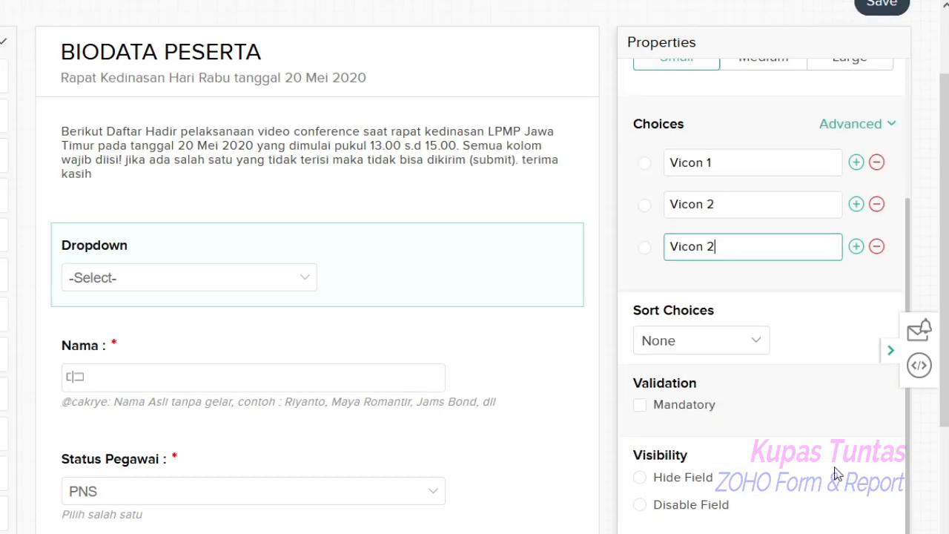
scroll(813, 430, down, 2)
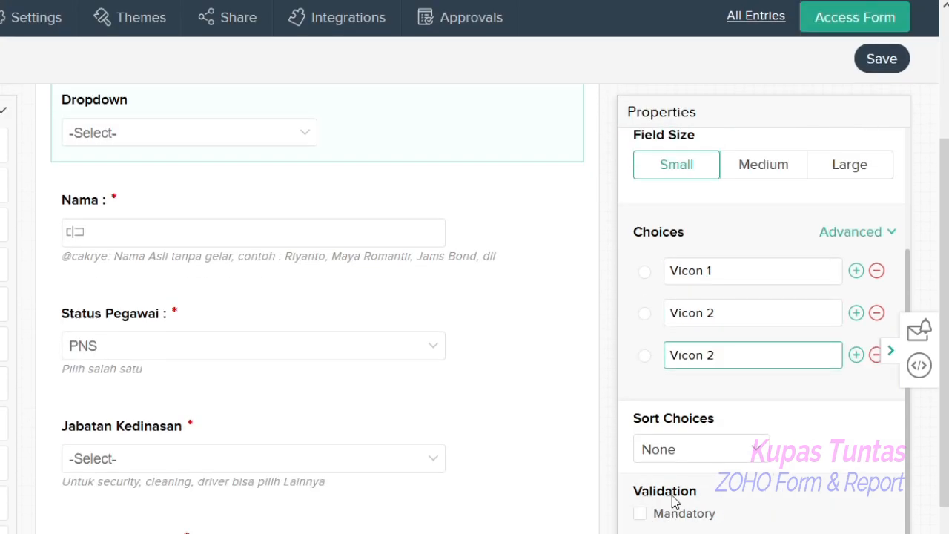
click(641, 517)
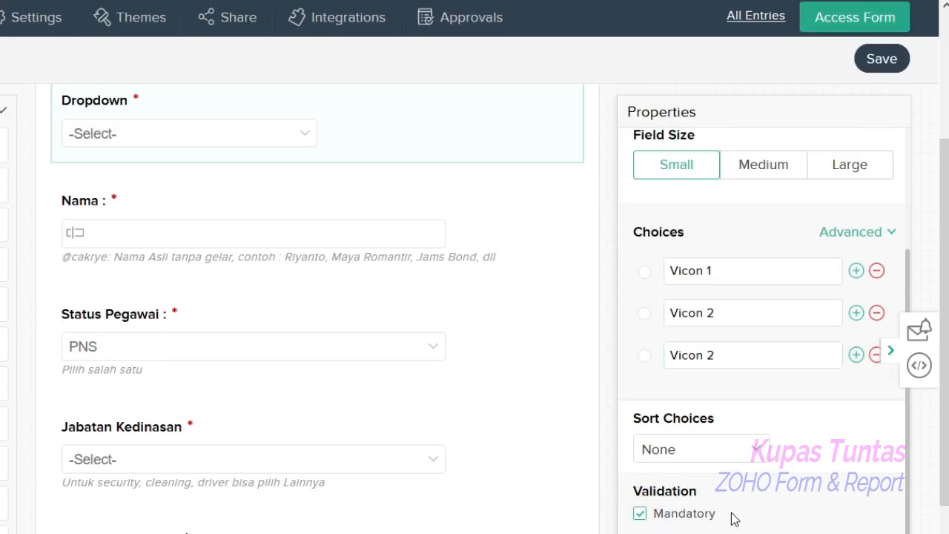
- Rename the dropdown field's label to Kegiatan Yang Diikuti
click(158, 164)
scroll(156, 160, up, 5)
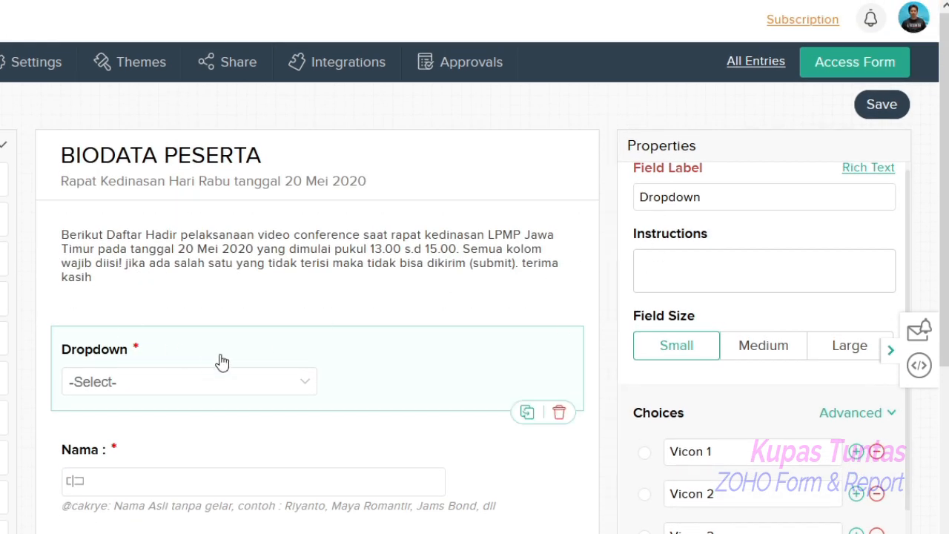
scroll(743, 205, up, 1)
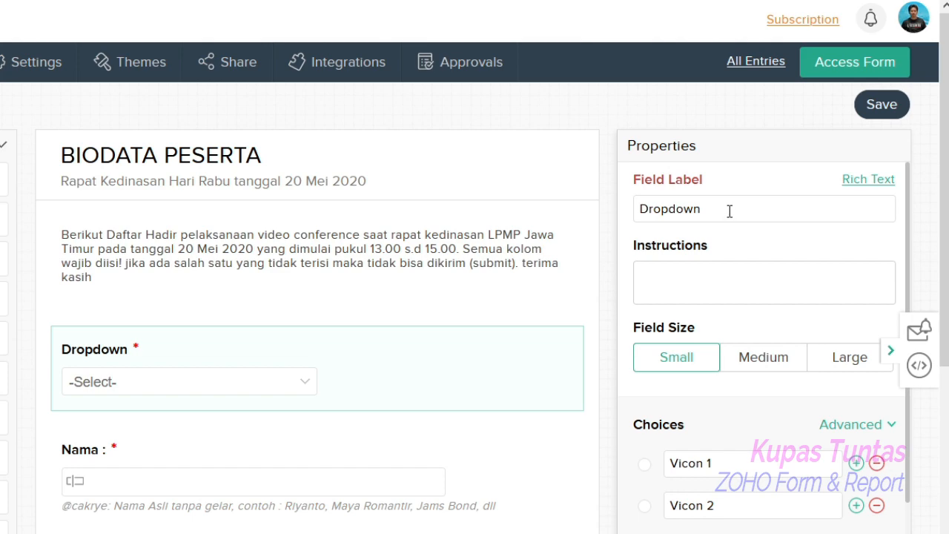
double_click(729, 210)
text(Kegiatan Yang Diiku)
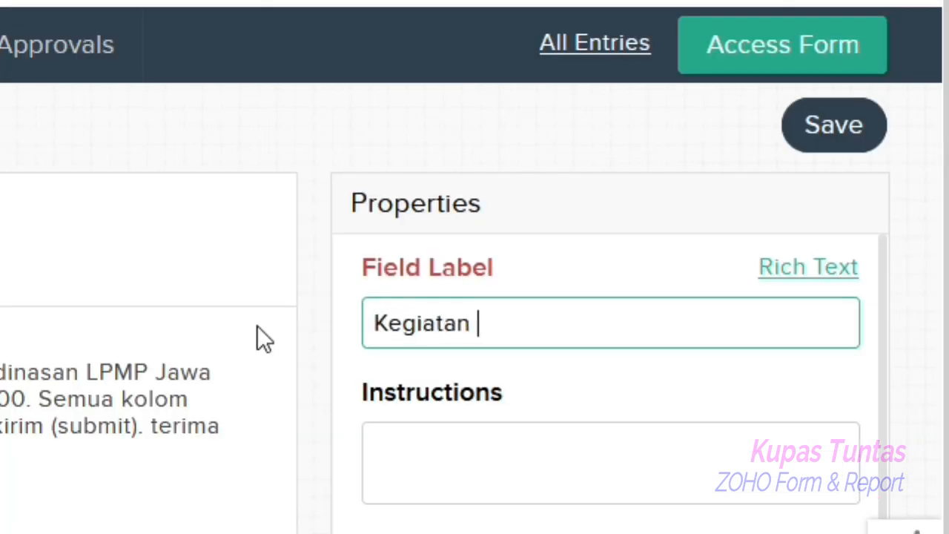
text(ti)
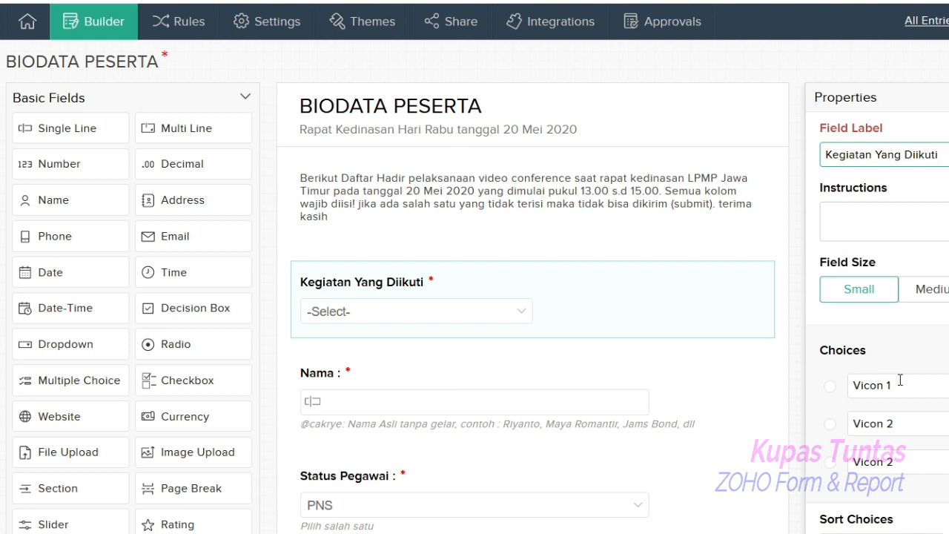
- Change the dropdown's third choice to Vicon 3 and save the form
click(891, 460)
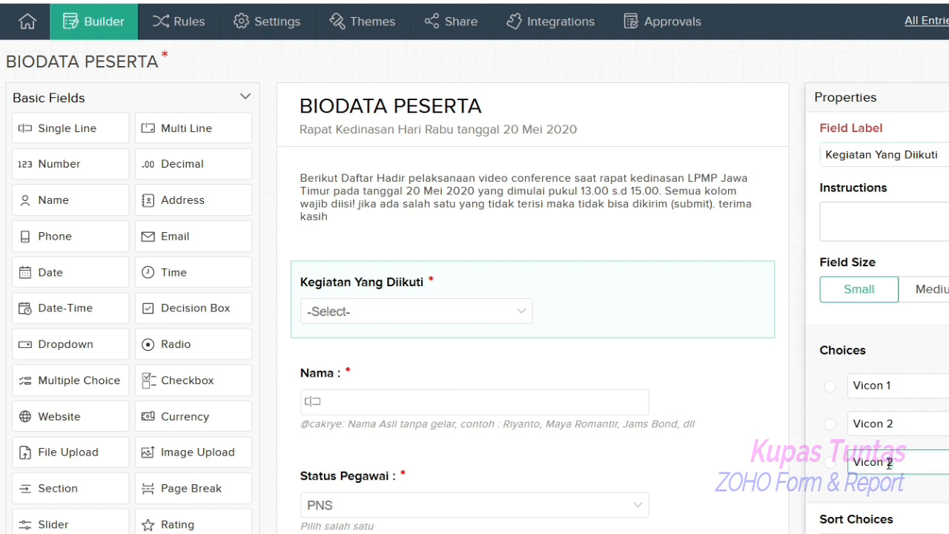
key(BackSpace)
text(3)
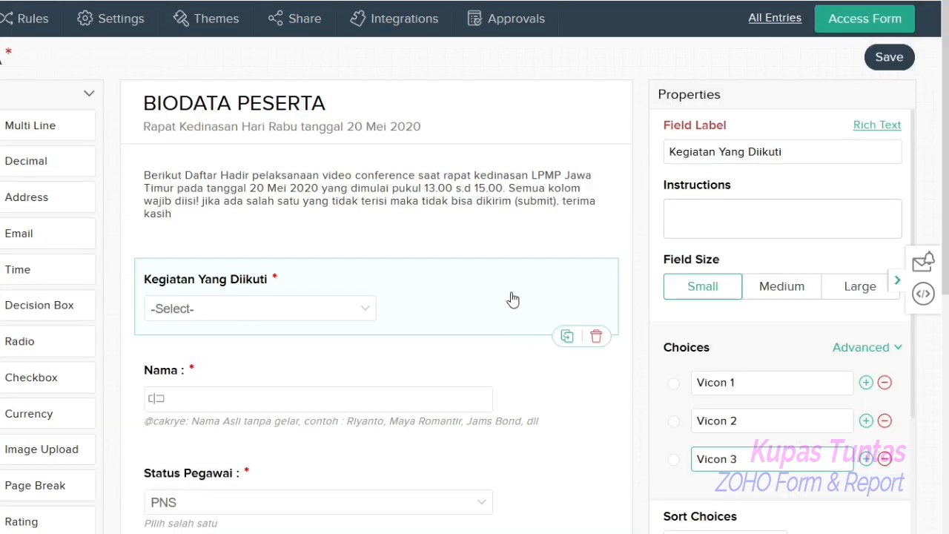
click(765, 340)
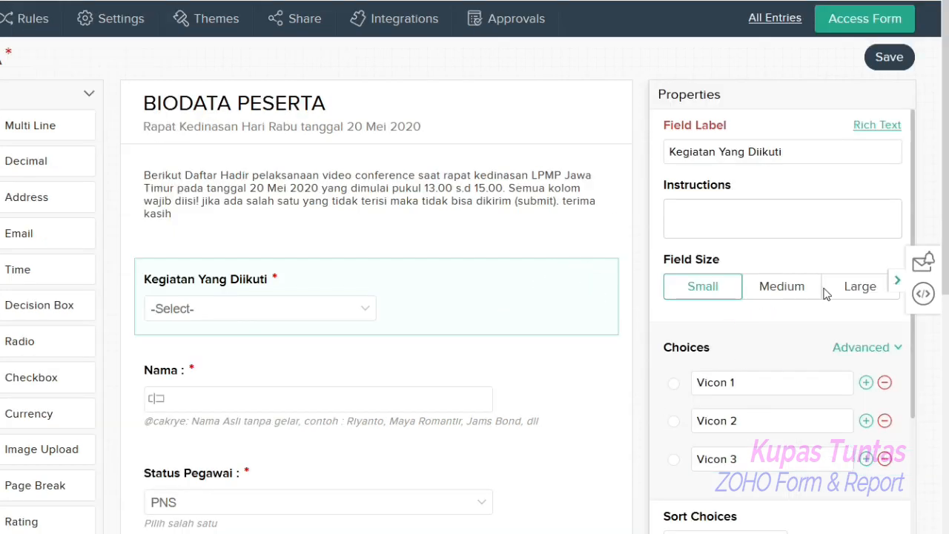
click(891, 61)
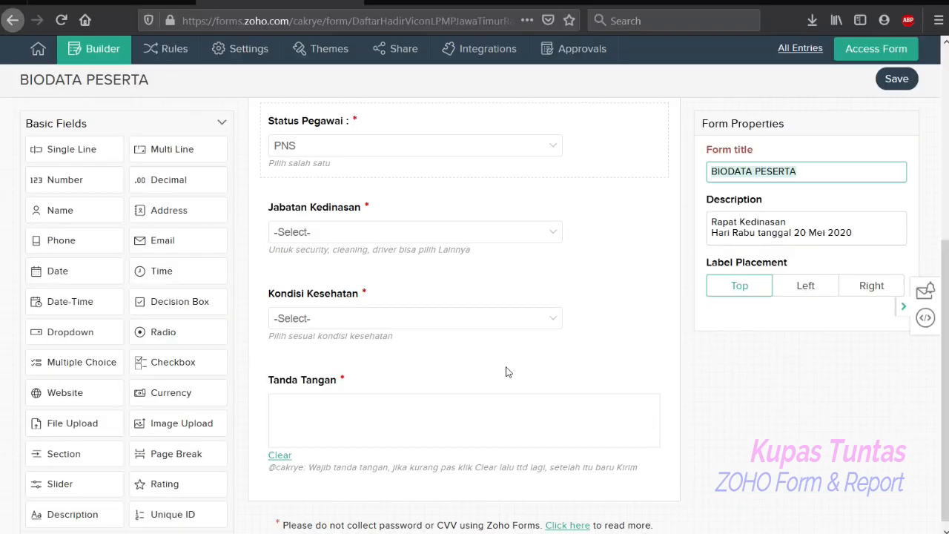
- Open the live form and check the choices of the Kegiatan Yang Diikuti dropdown
scroll(508, 373, up, 5)
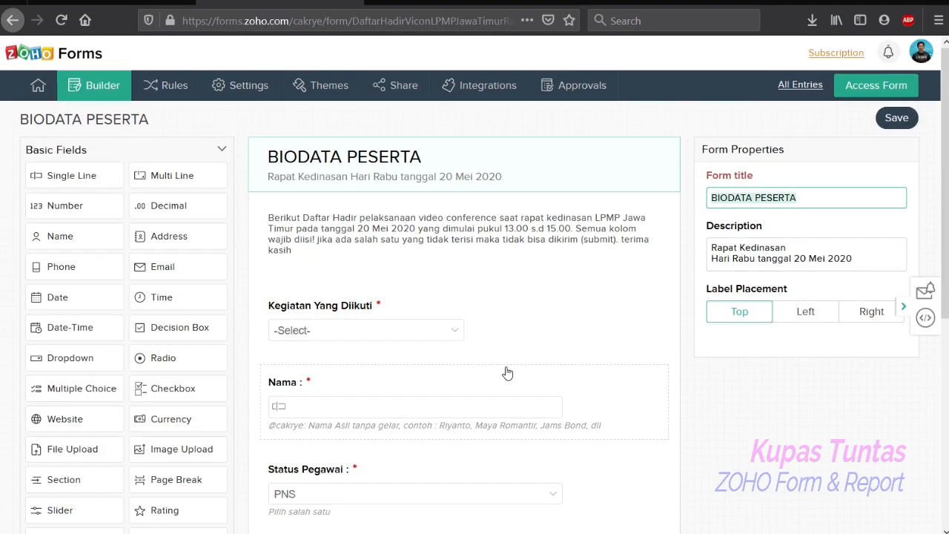
click(867, 88)
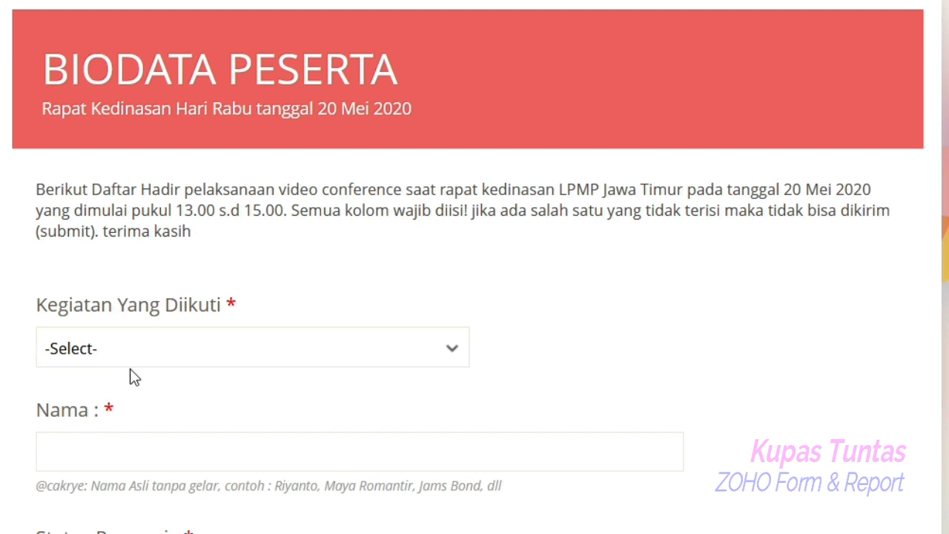
click(450, 350)
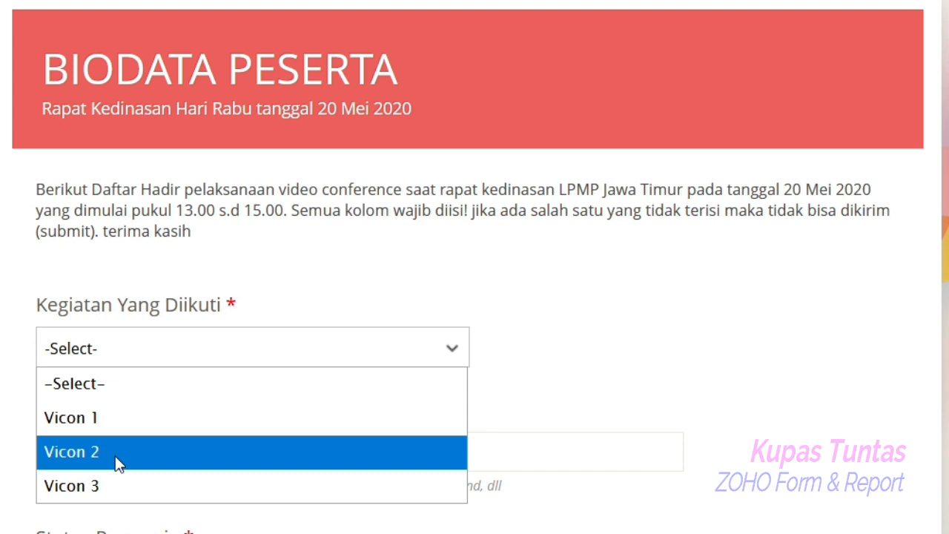
click(439, 281)
scroll(646, 470, down, 5)
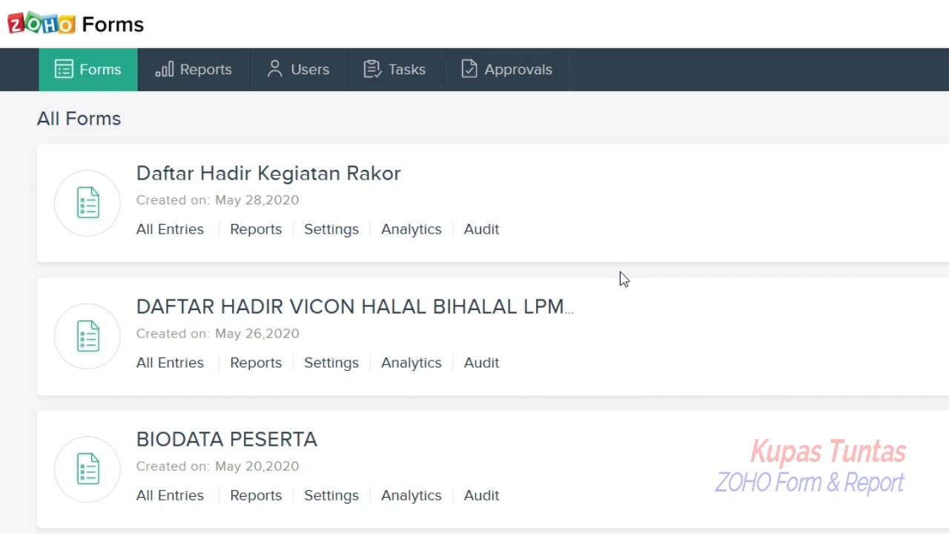
- Open the BIODATA PESERTA form's Google Sheets integration and start integrating
click(835, 449)
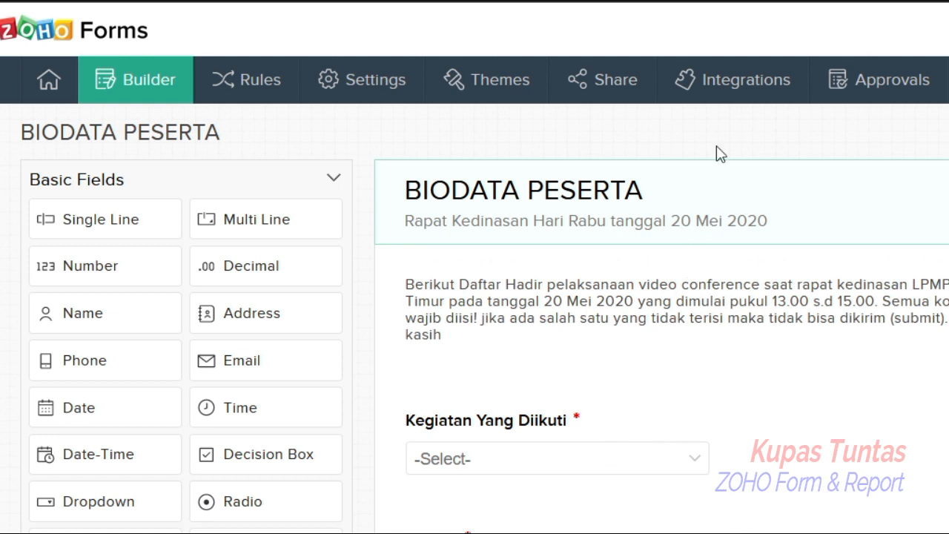
click(725, 83)
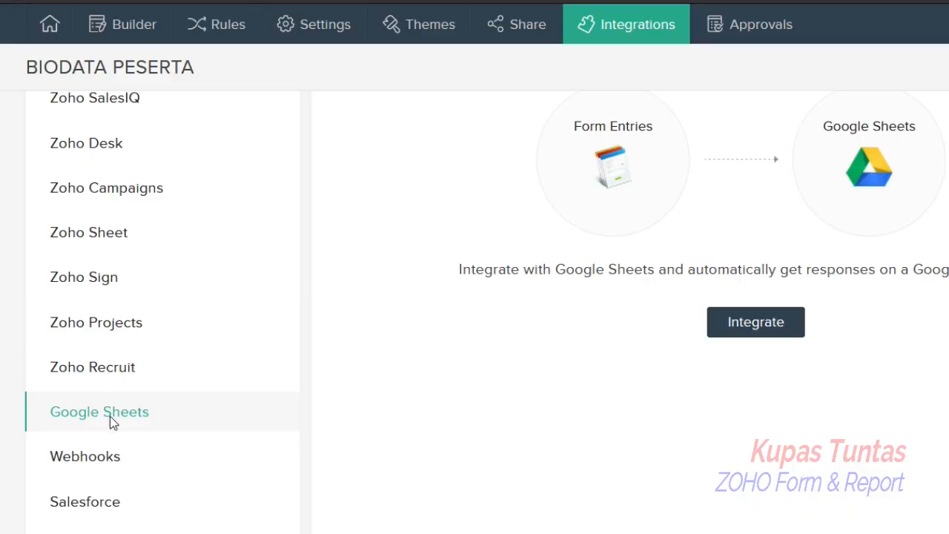
click(110, 413)
scroll(883, 434, up, 3)
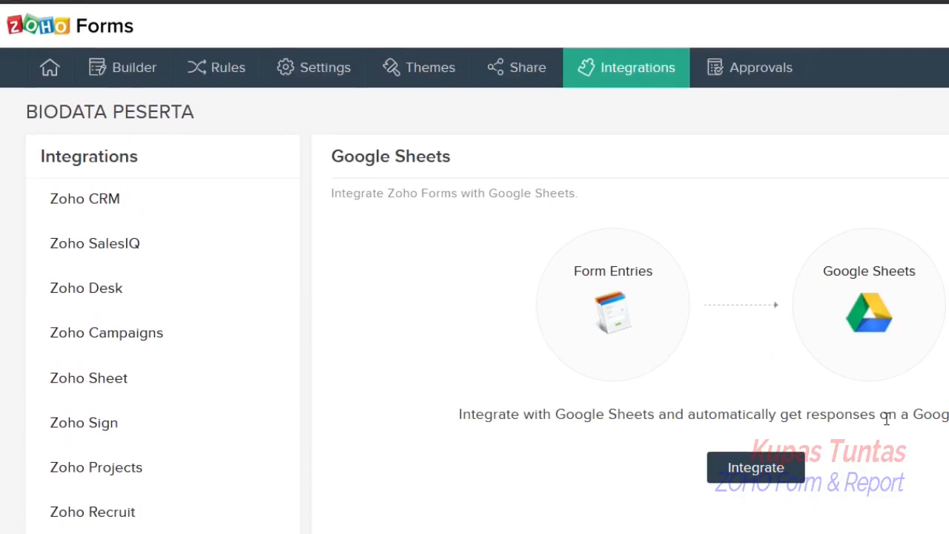
click(773, 477)
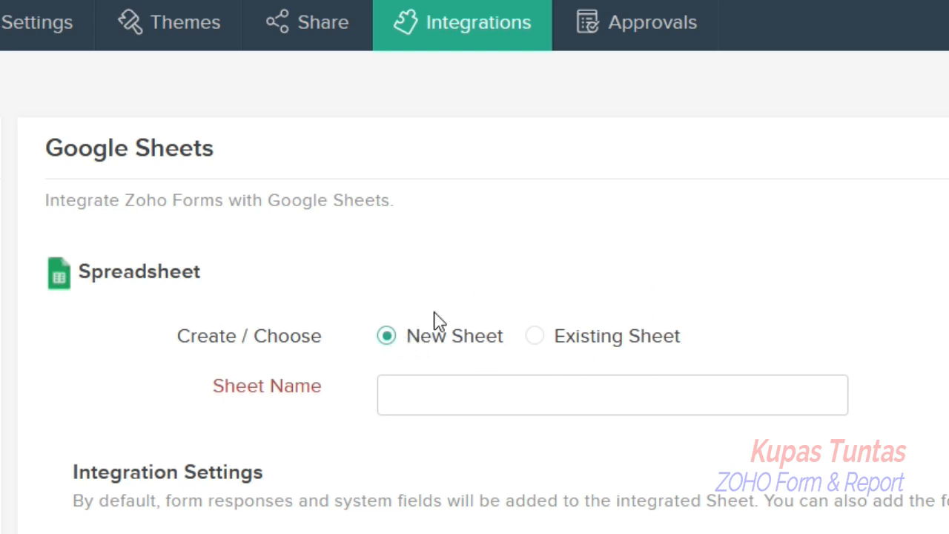
- Name the new Google sheet Biodata Peserta LPMP
click(407, 388)
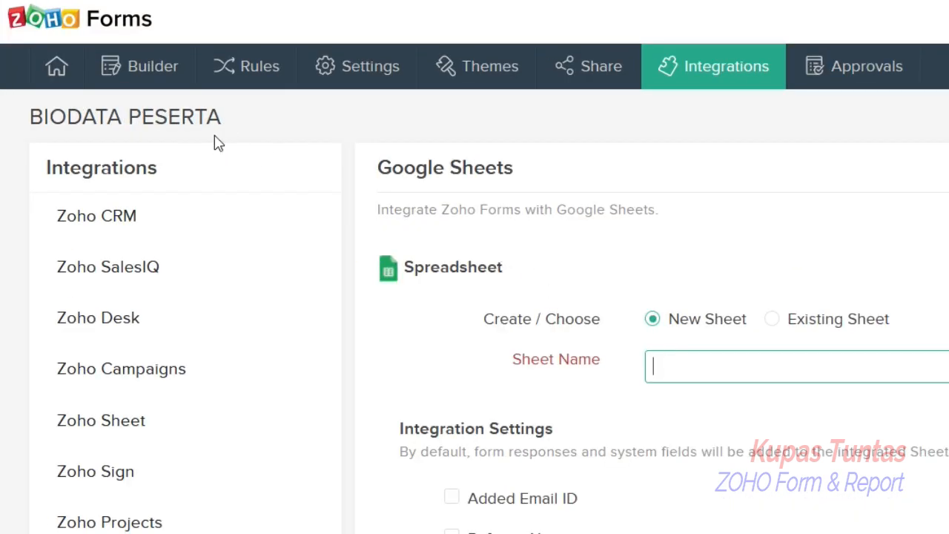
text(Biodata Pes)
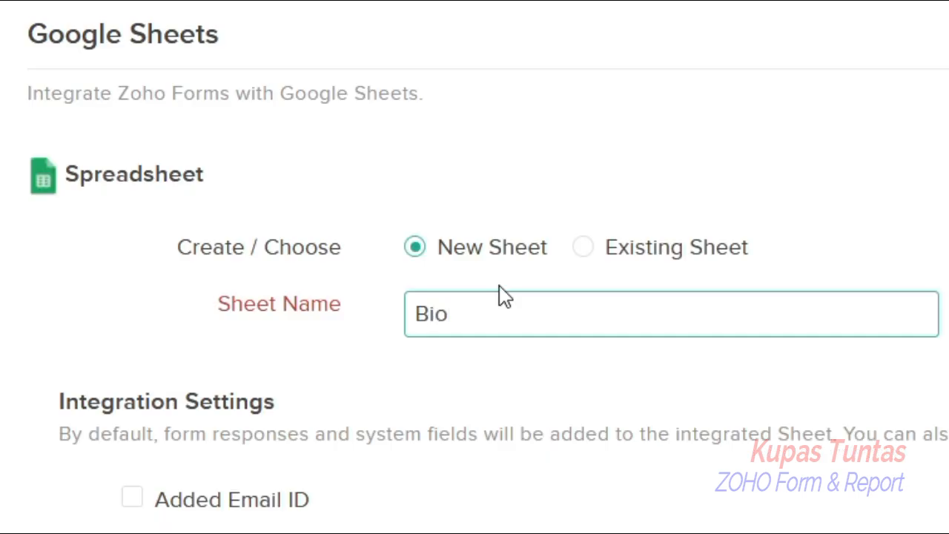
text(erta LPMP)
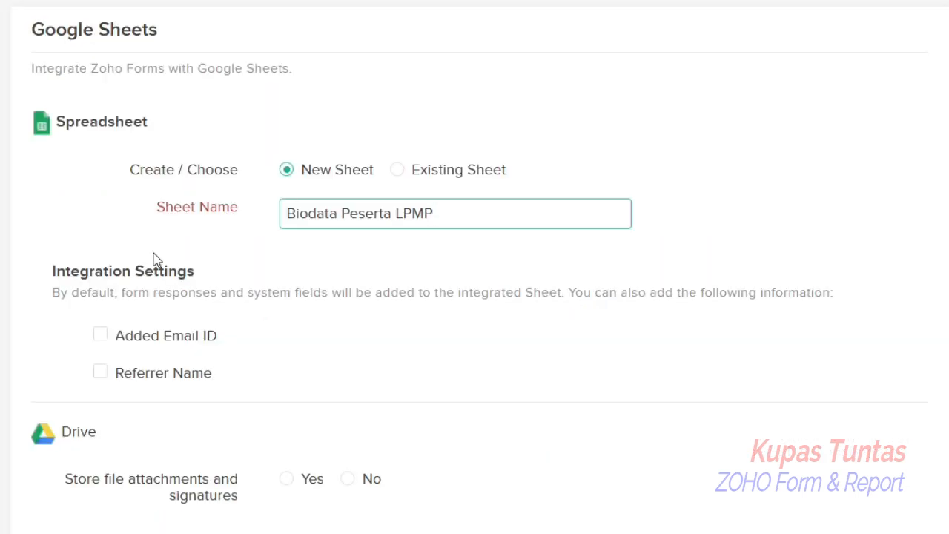
scroll(208, 335, down, 2)
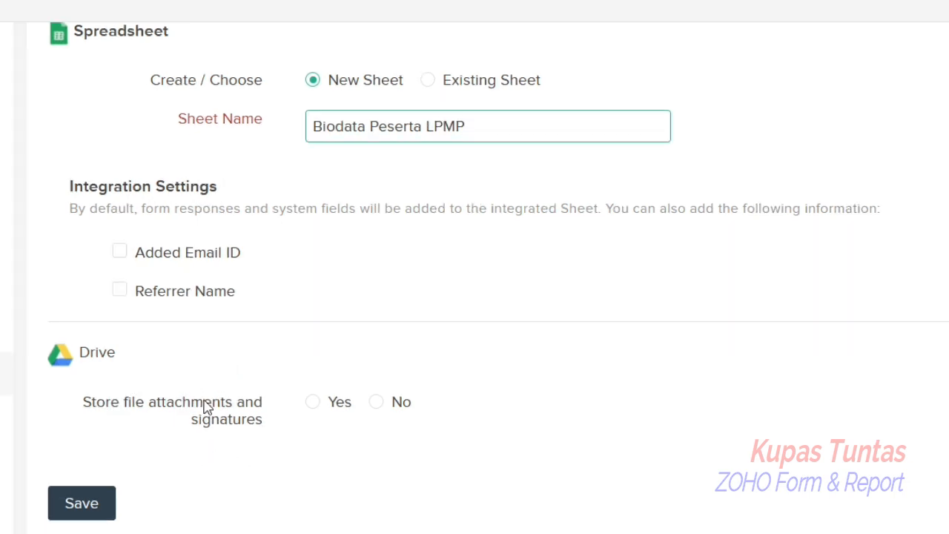
- Store the Tanda Tangan attachment in the BIODATA PESERTA Drive folder and save the integration
click(308, 406)
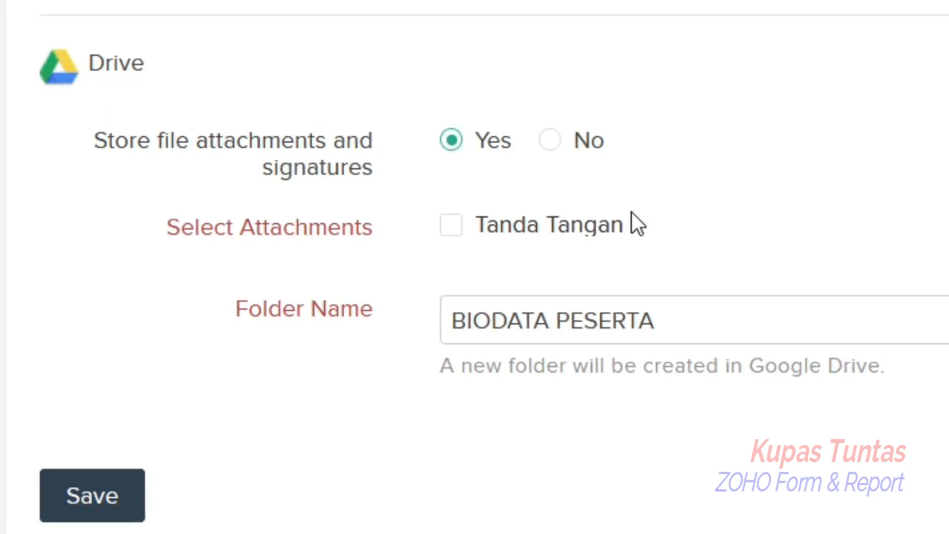
click(452, 226)
drag(443, 320, 688, 303)
click(672, 316)
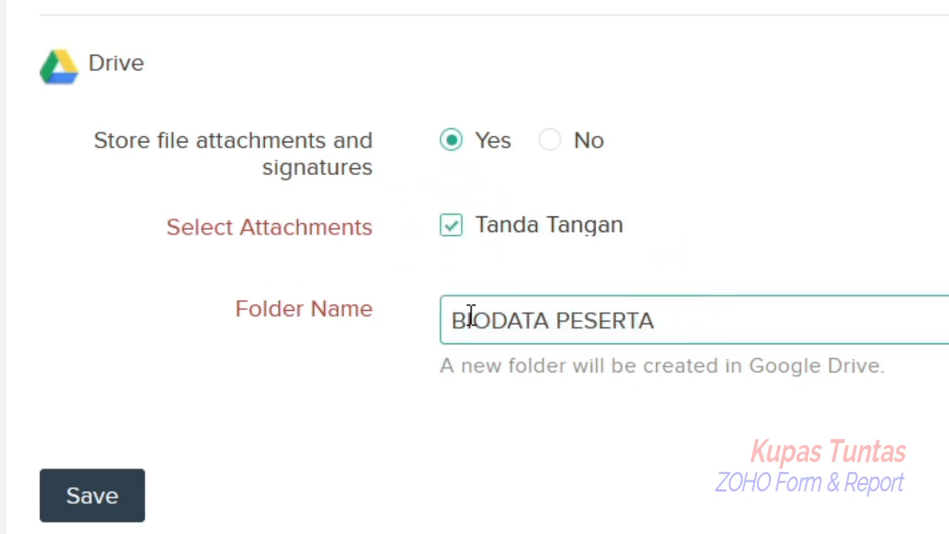
scroll(815, 166, up, 2)
scroll(816, 168, down, 2)
click(105, 498)
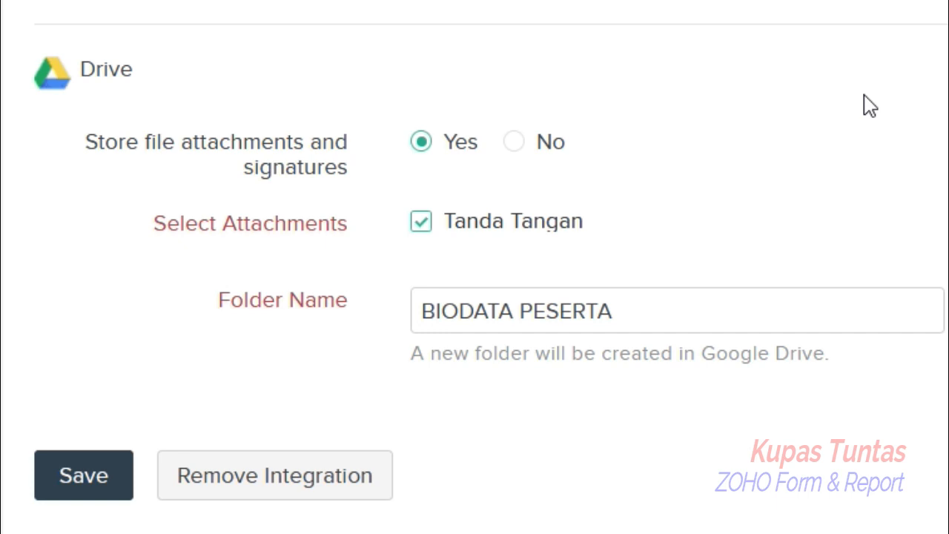
- Open a new browser tab
scroll(871, 104, up, 3)
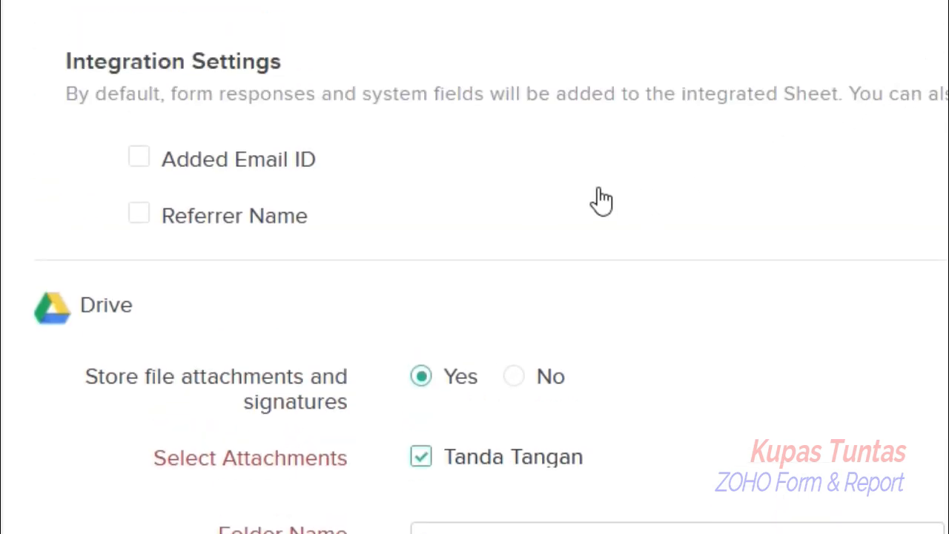
scroll(599, 201, down, 3)
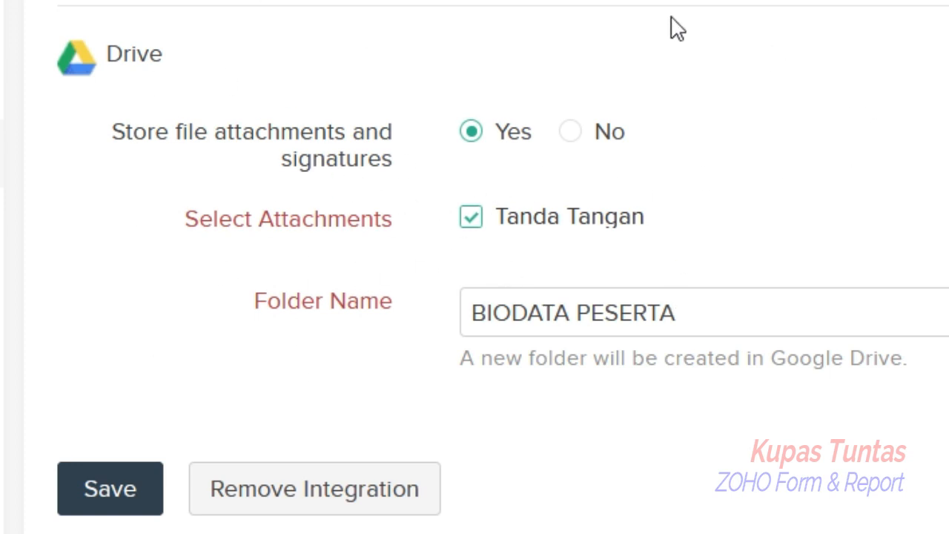
scroll(677, 28, up, 3)
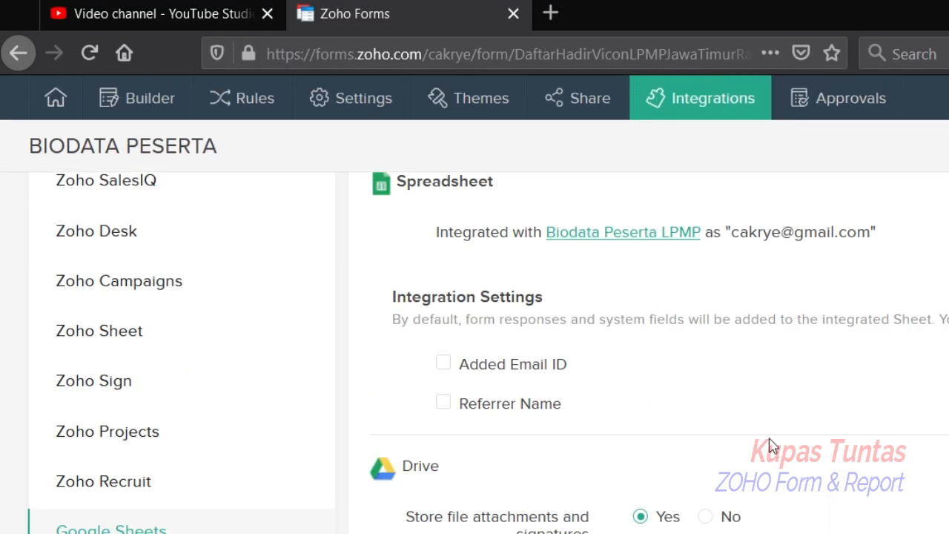
click(552, 16)
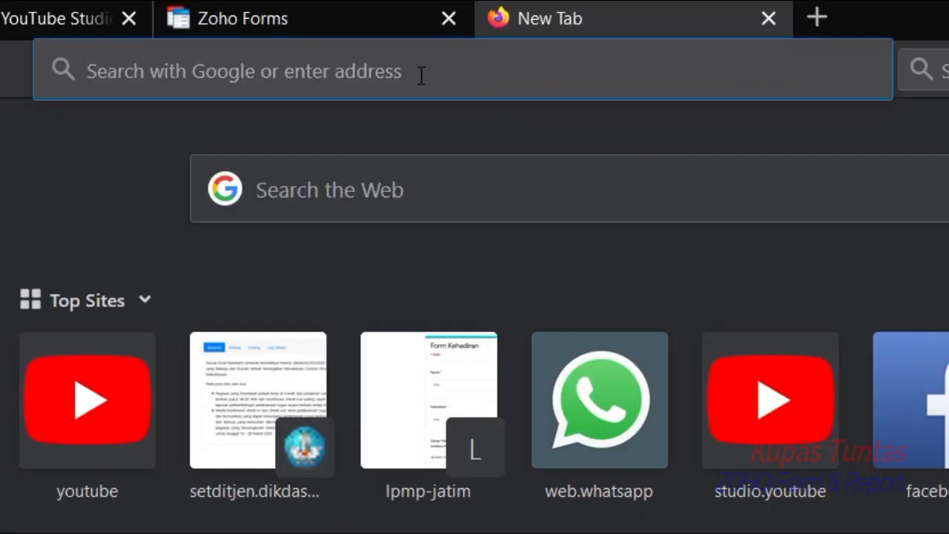
- Go to Google via the address bar and open Google Drive
text(ggo)
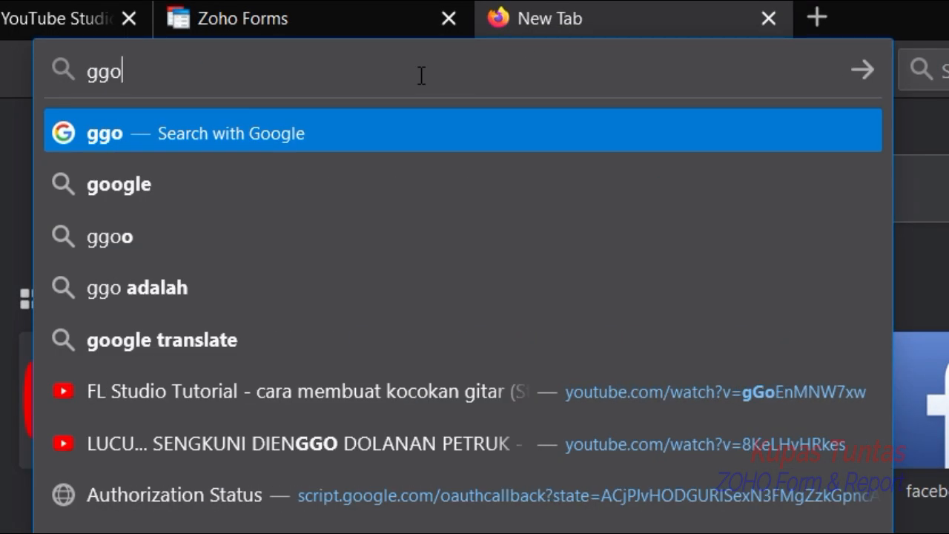
key(BackSpace)
key(BackSpace)
text(ogle.co.id/)
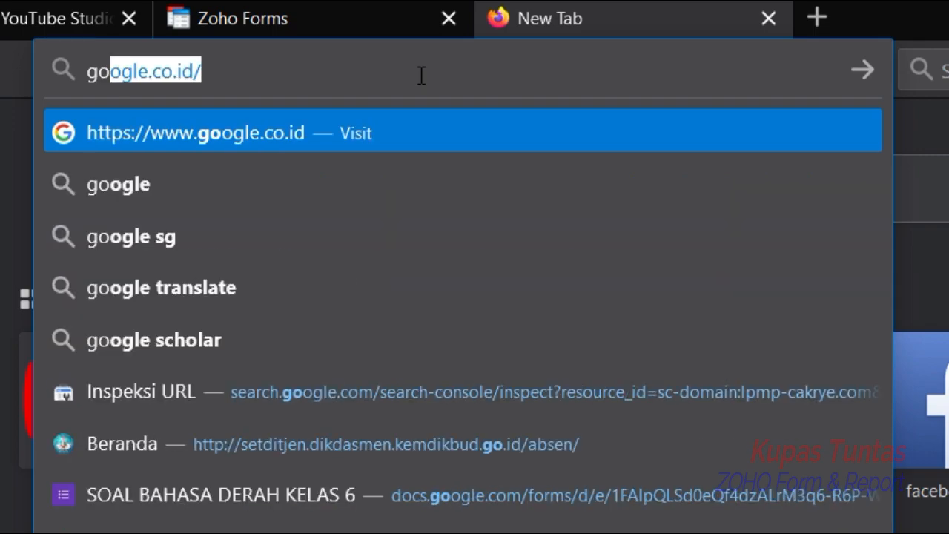
key(Return)
click(851, 34)
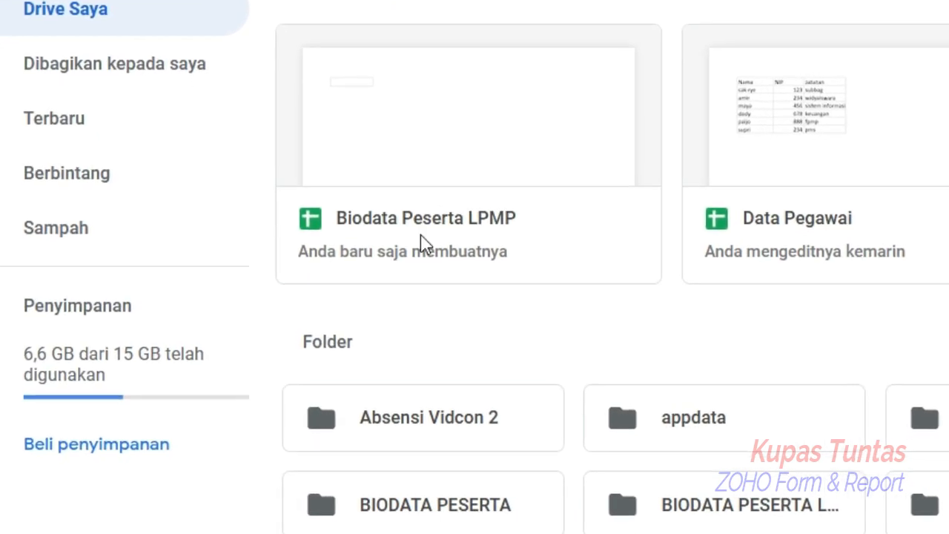
- Open the Biodata Peserta LPMP spreadsheet and examine its column headers and empty rows
double_click(422, 218)
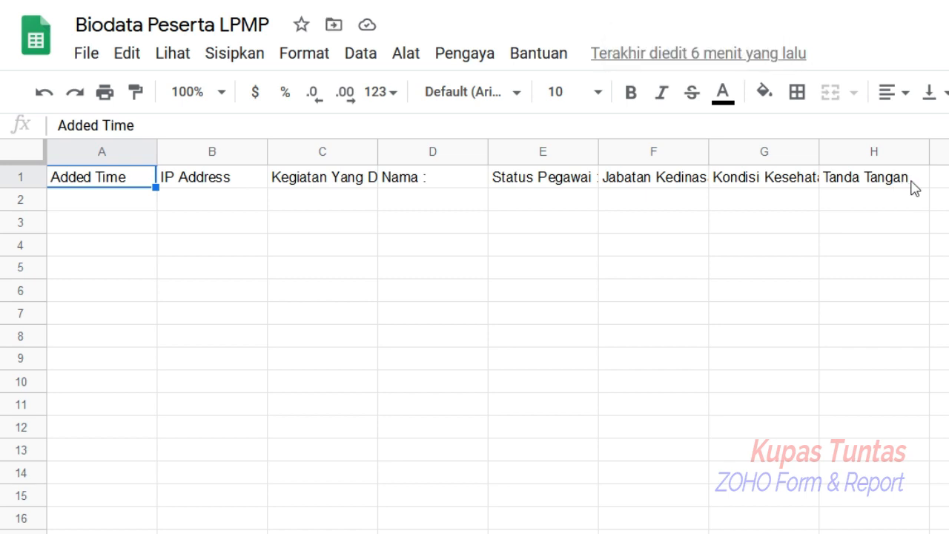
click(127, 202)
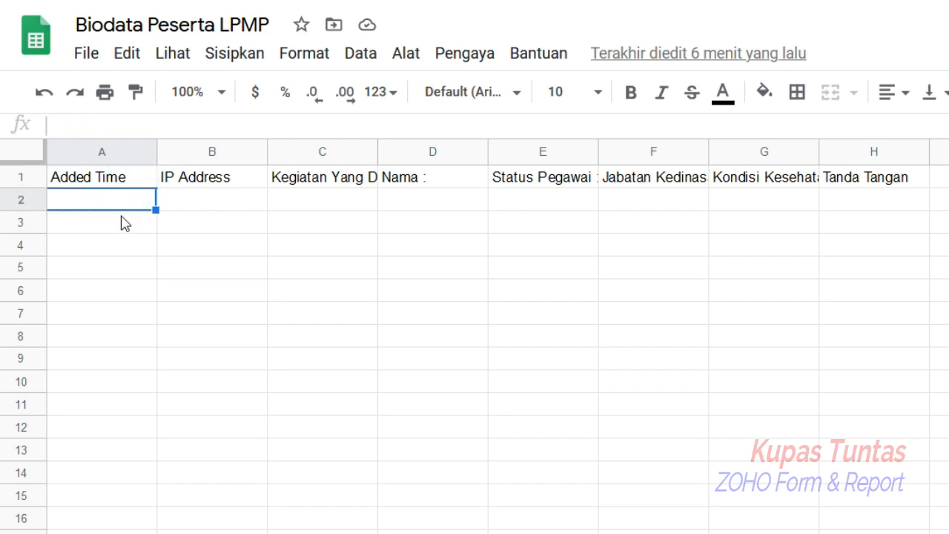
click(124, 222)
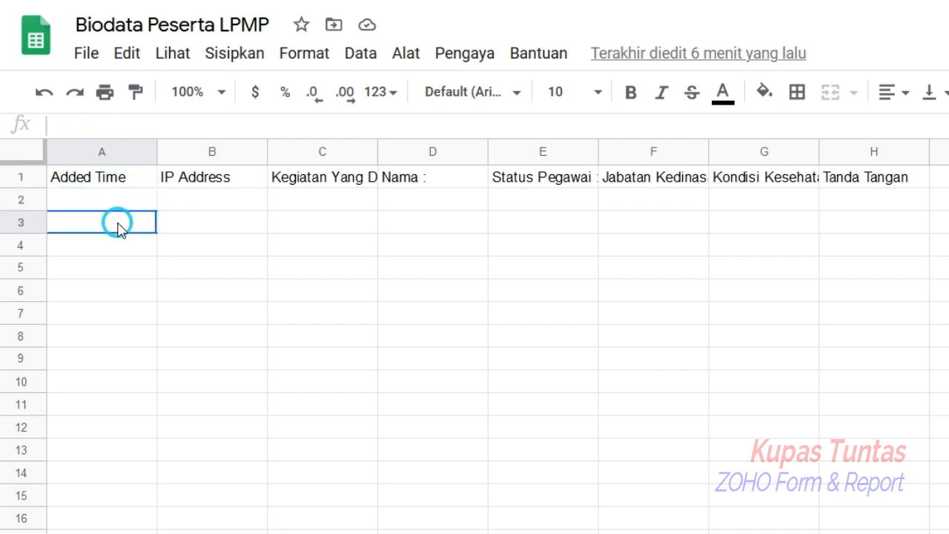
click(119, 271)
click(125, 299)
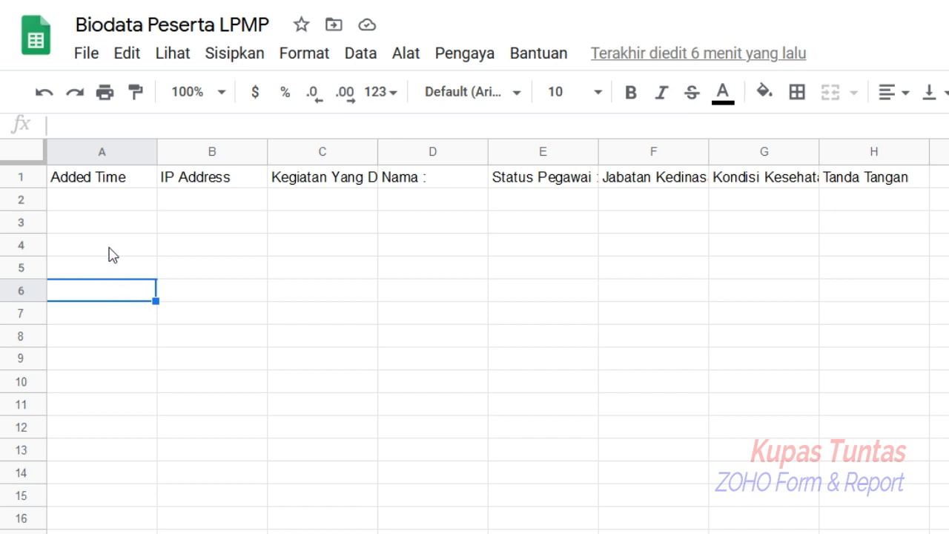
click(106, 205)
click(109, 226)
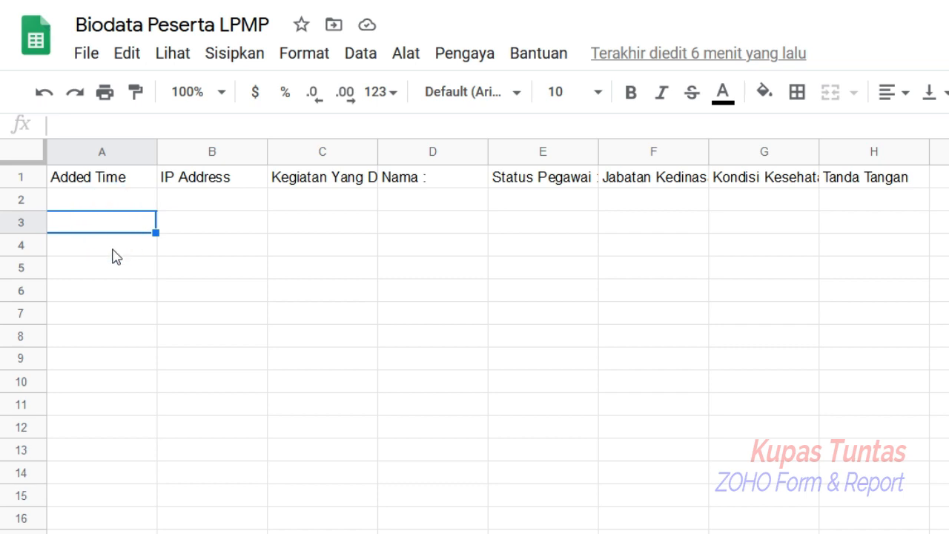
click(113, 250)
click(119, 270)
click(121, 291)
click(124, 316)
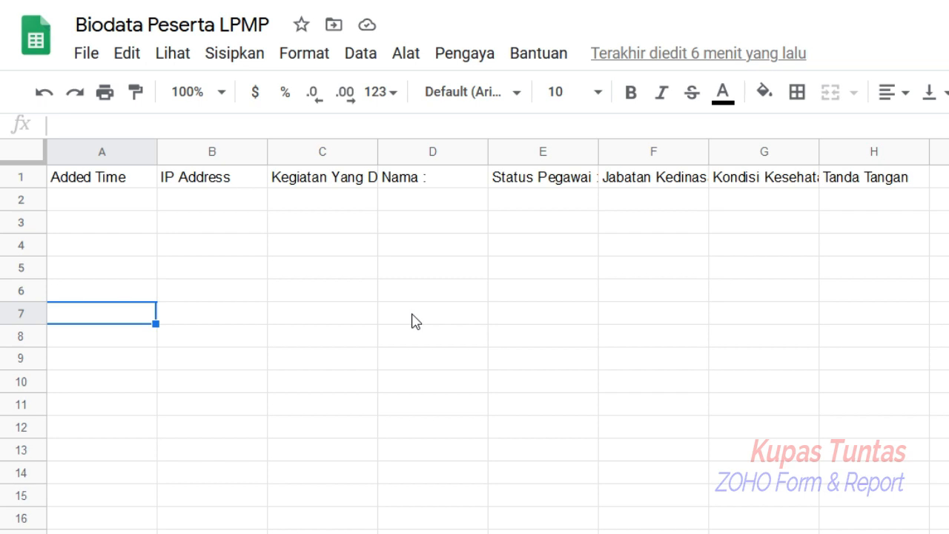
click(864, 202)
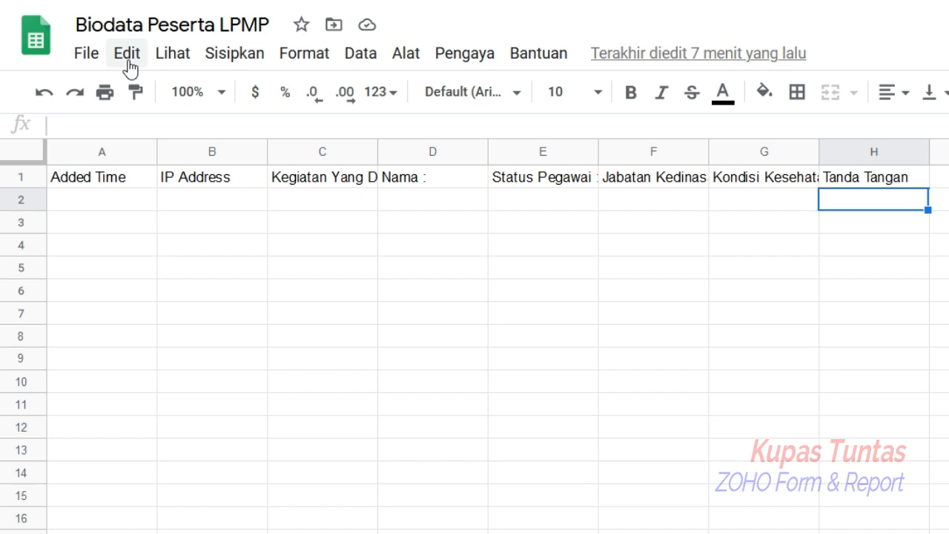
- Download the spreadsheet as a Microsoft Excel (.xlsx) file
click(88, 55)
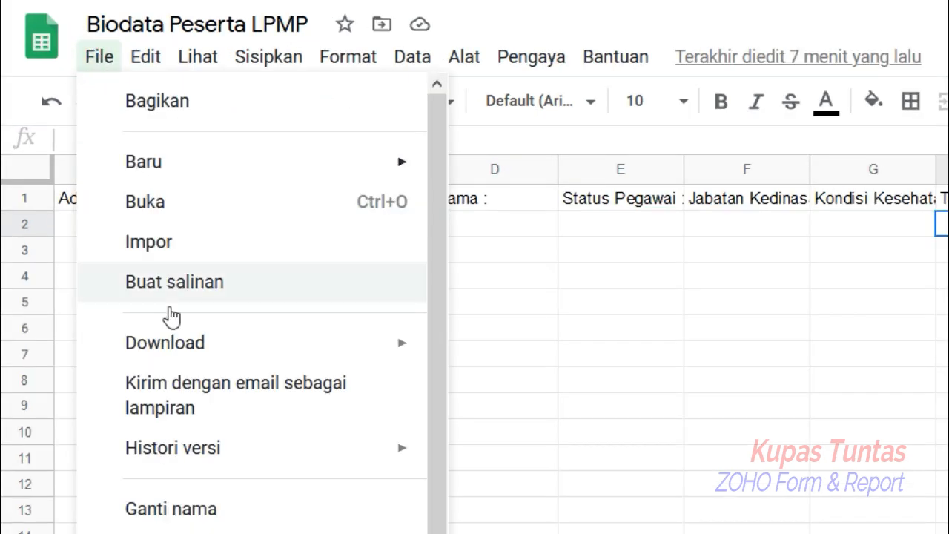
mouse_move(170, 339)
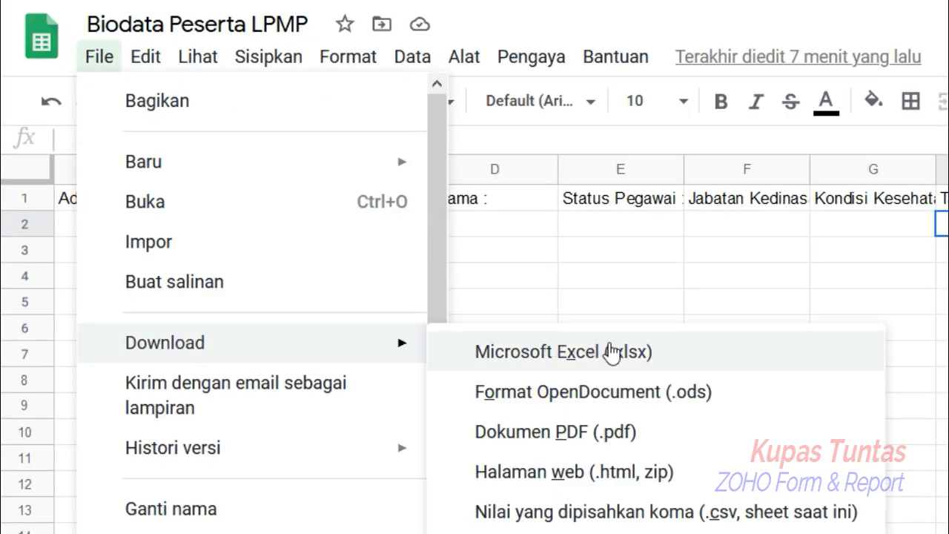
click(627, 257)
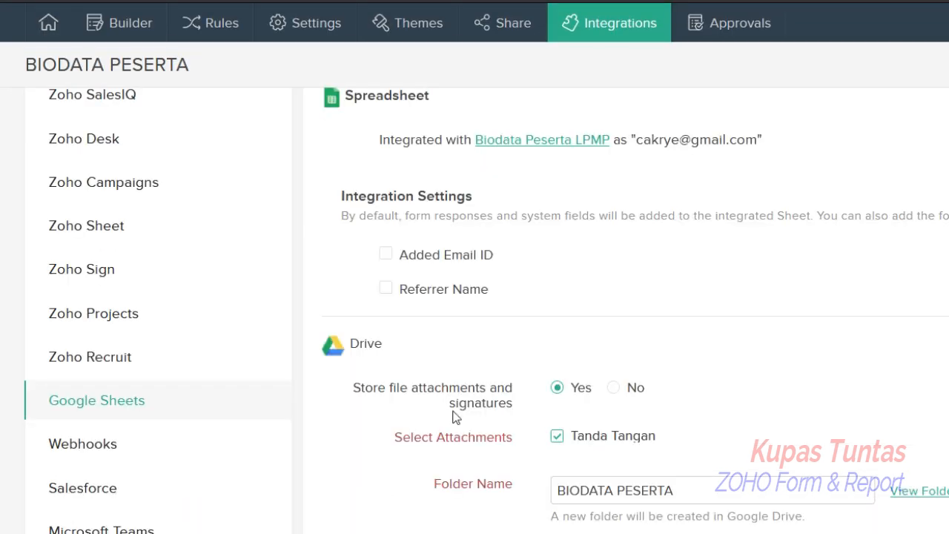
- Return to the Zoho Forms home and browse the lists of forms and reports
scroll(451, 417, up, 3)
mouse_move(42, 74)
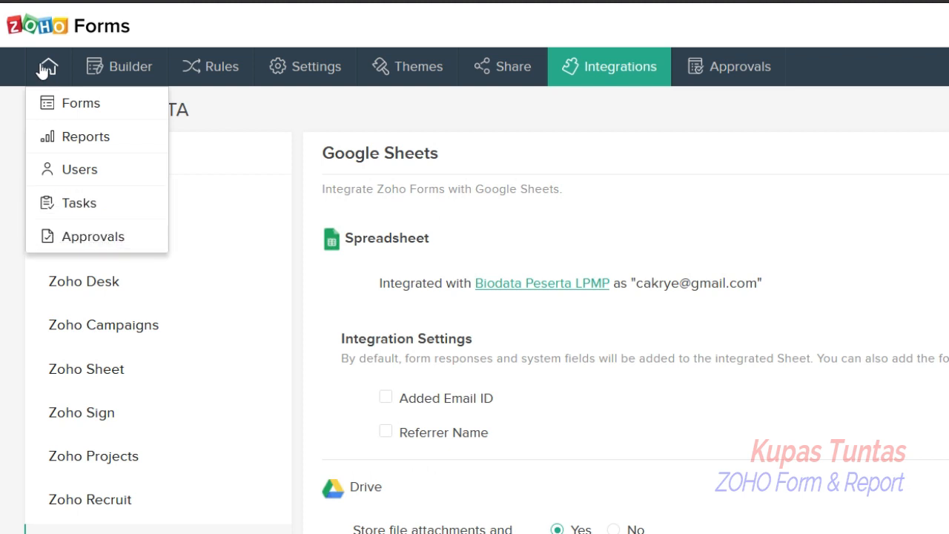
click(78, 101)
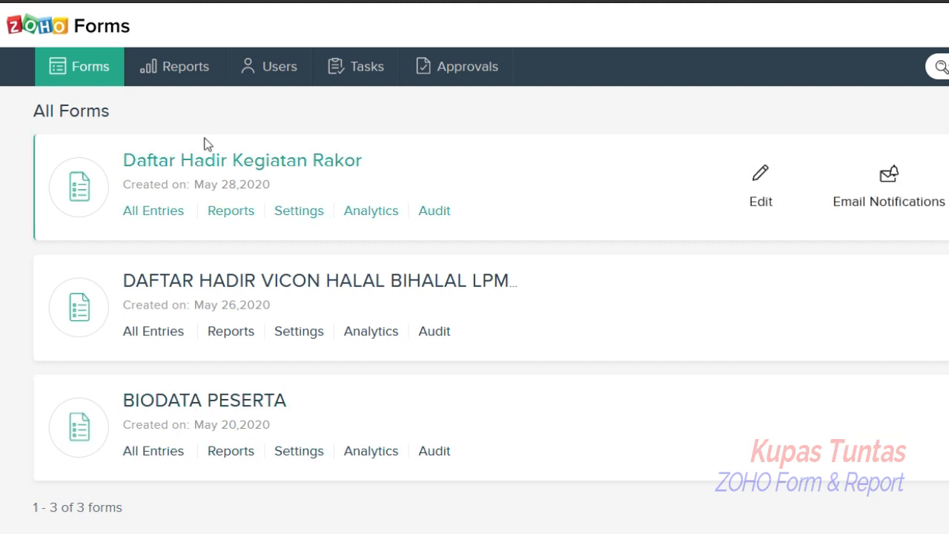
click(184, 69)
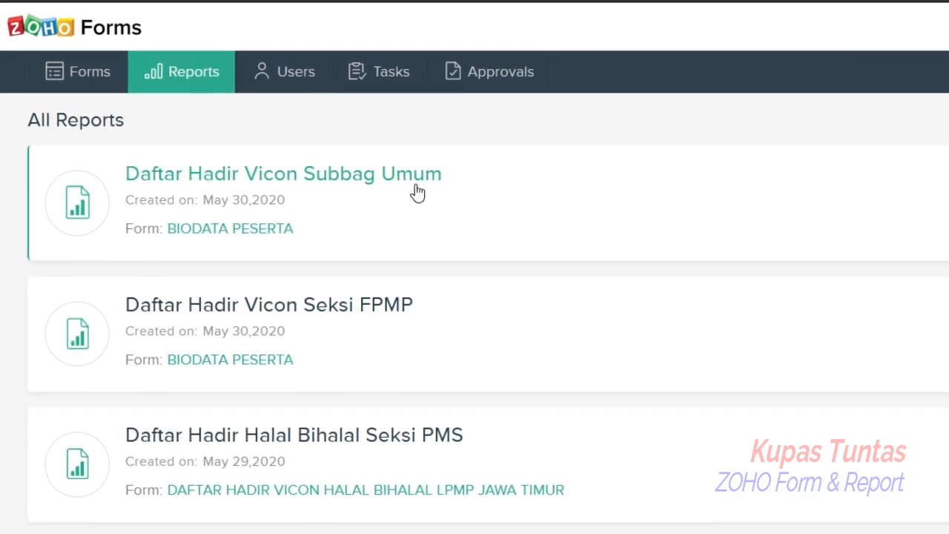
scroll(441, 311, down, 5)
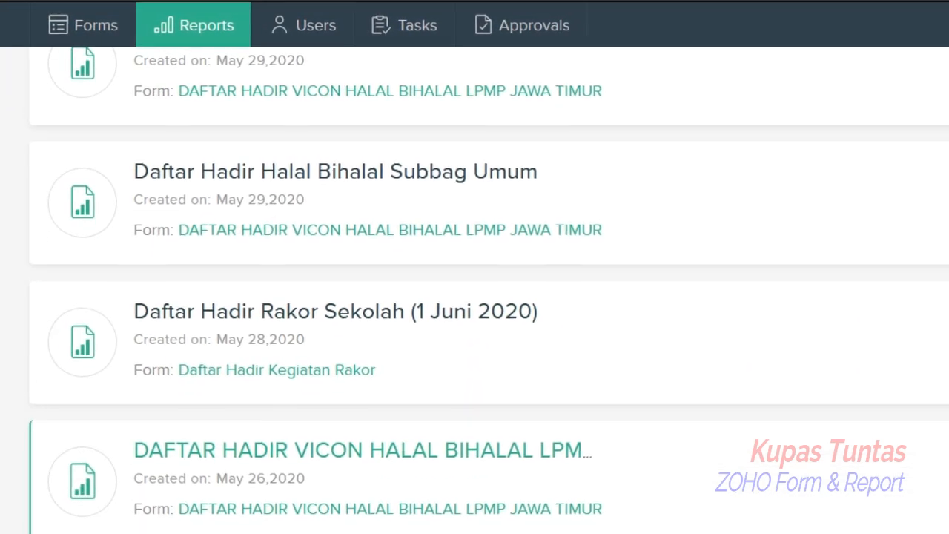
scroll(252, 248, up, 10)
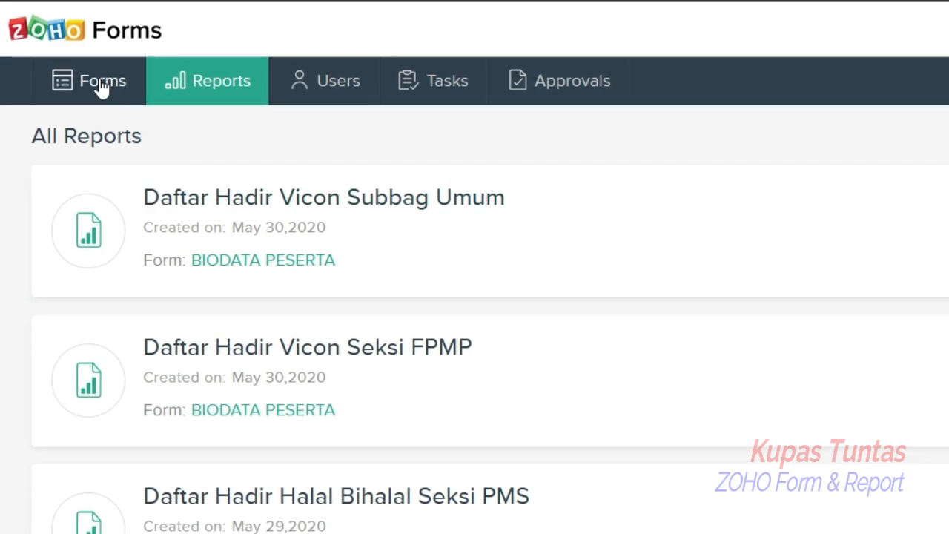
click(98, 79)
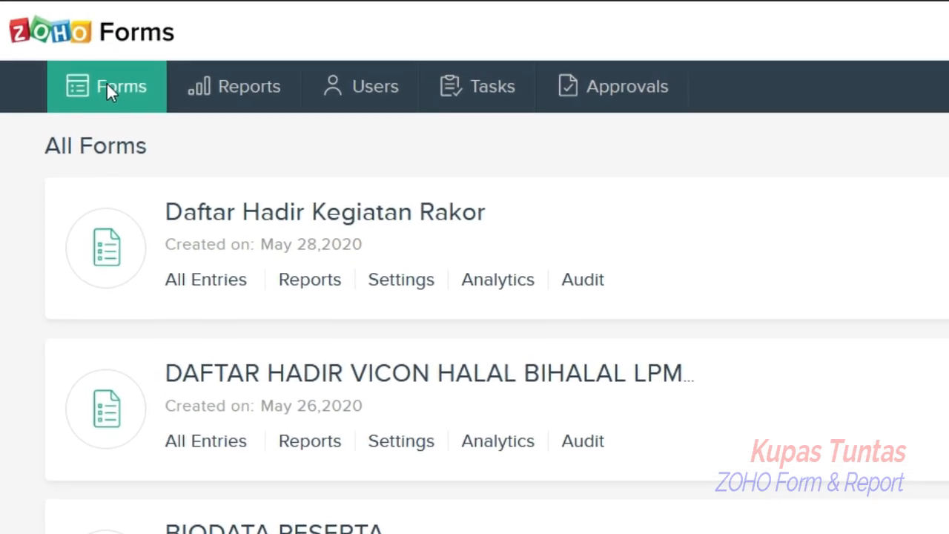